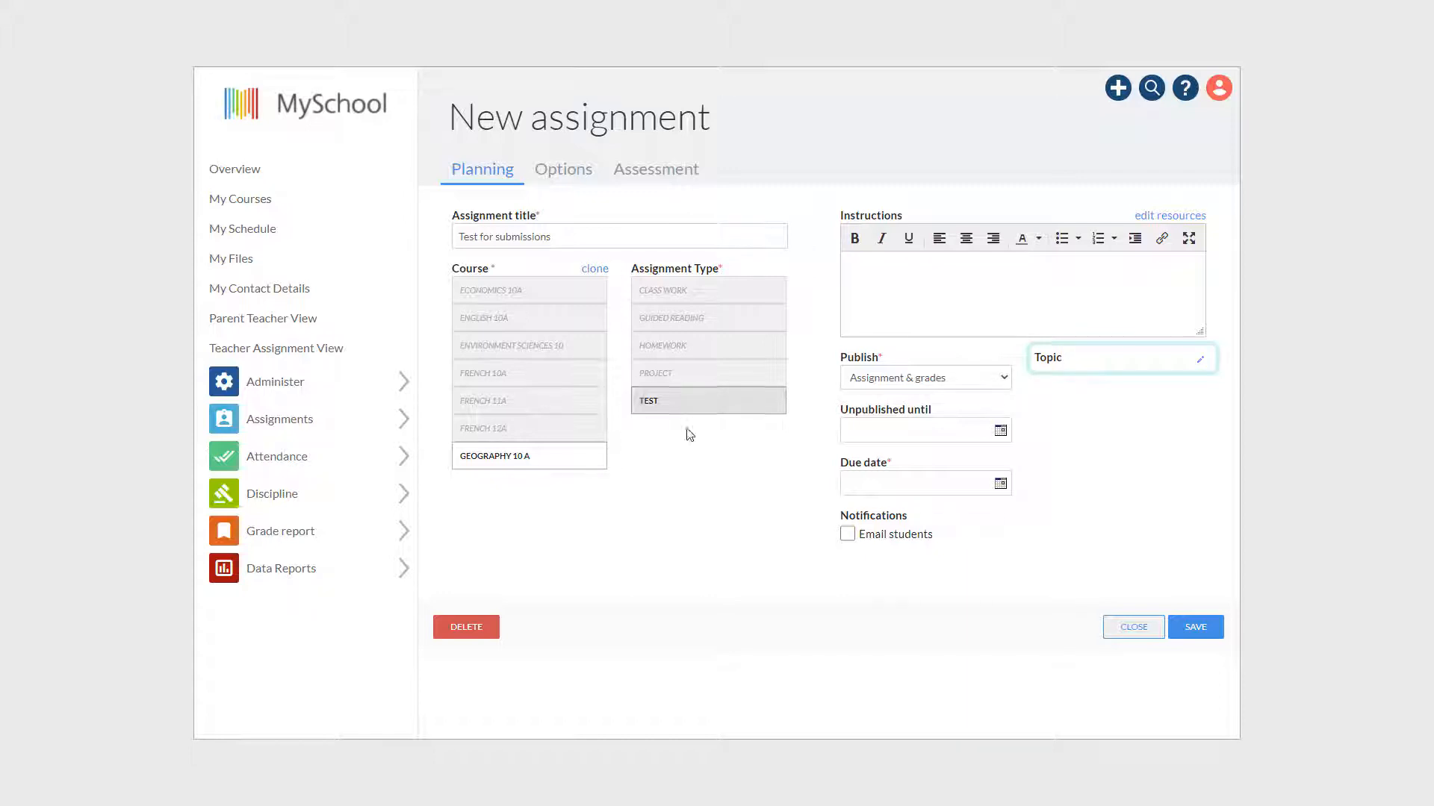
Step: Set the assignment type to Test and the due date to 01/22/2021
left_click(693, 403)
left_click(972, 483)
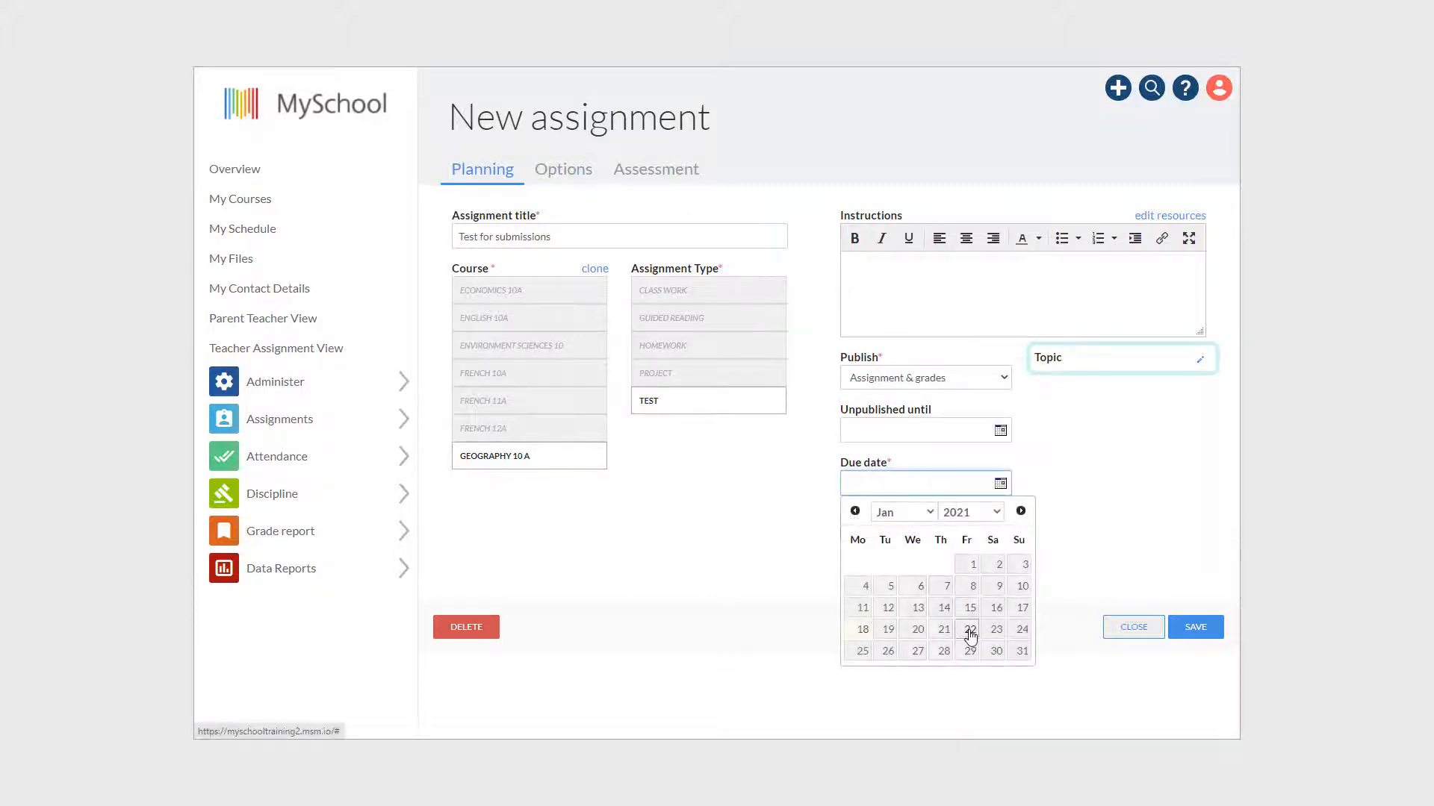
left_click(970, 630)
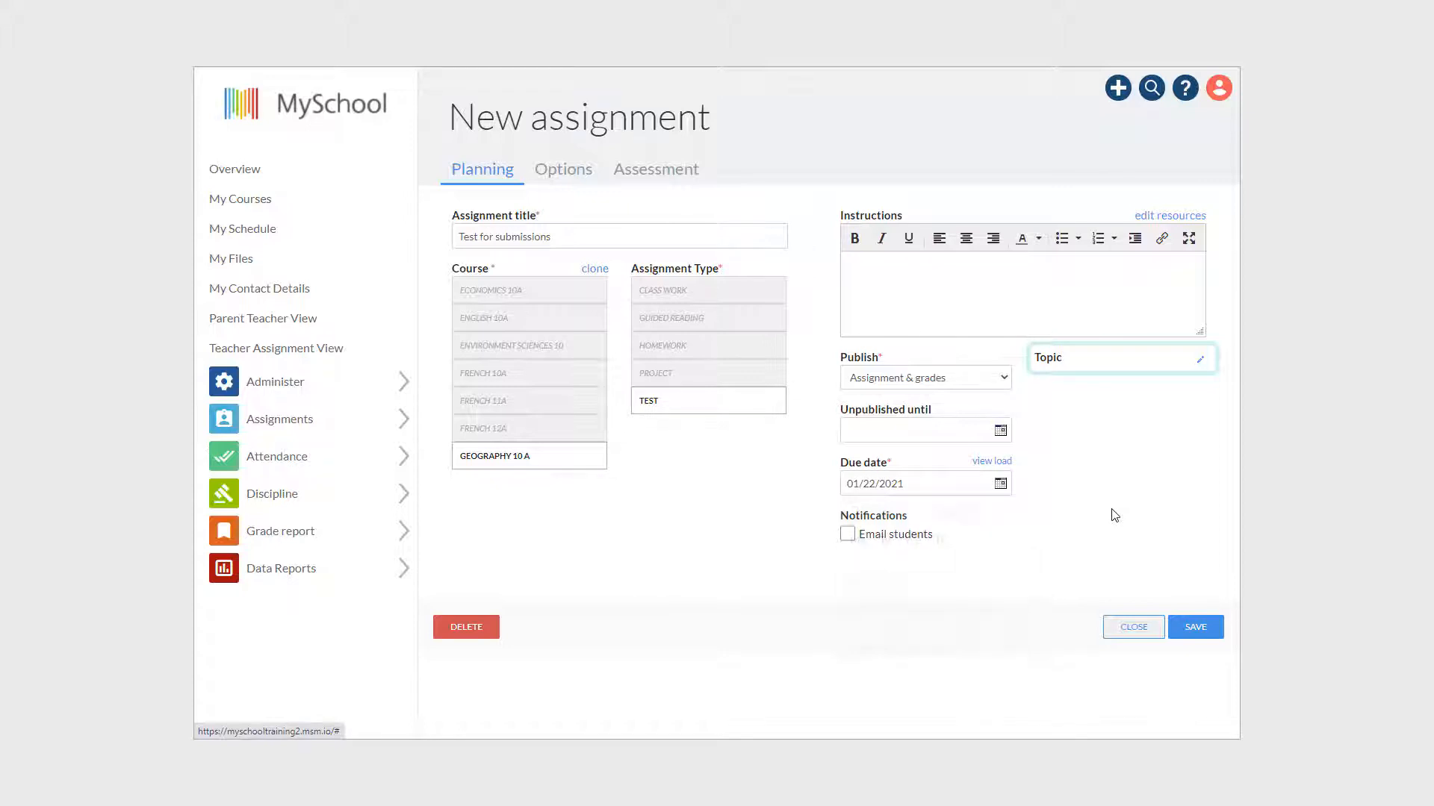
Step: Add a topic category named "Submissions" and update the topics list
left_click(1201, 364)
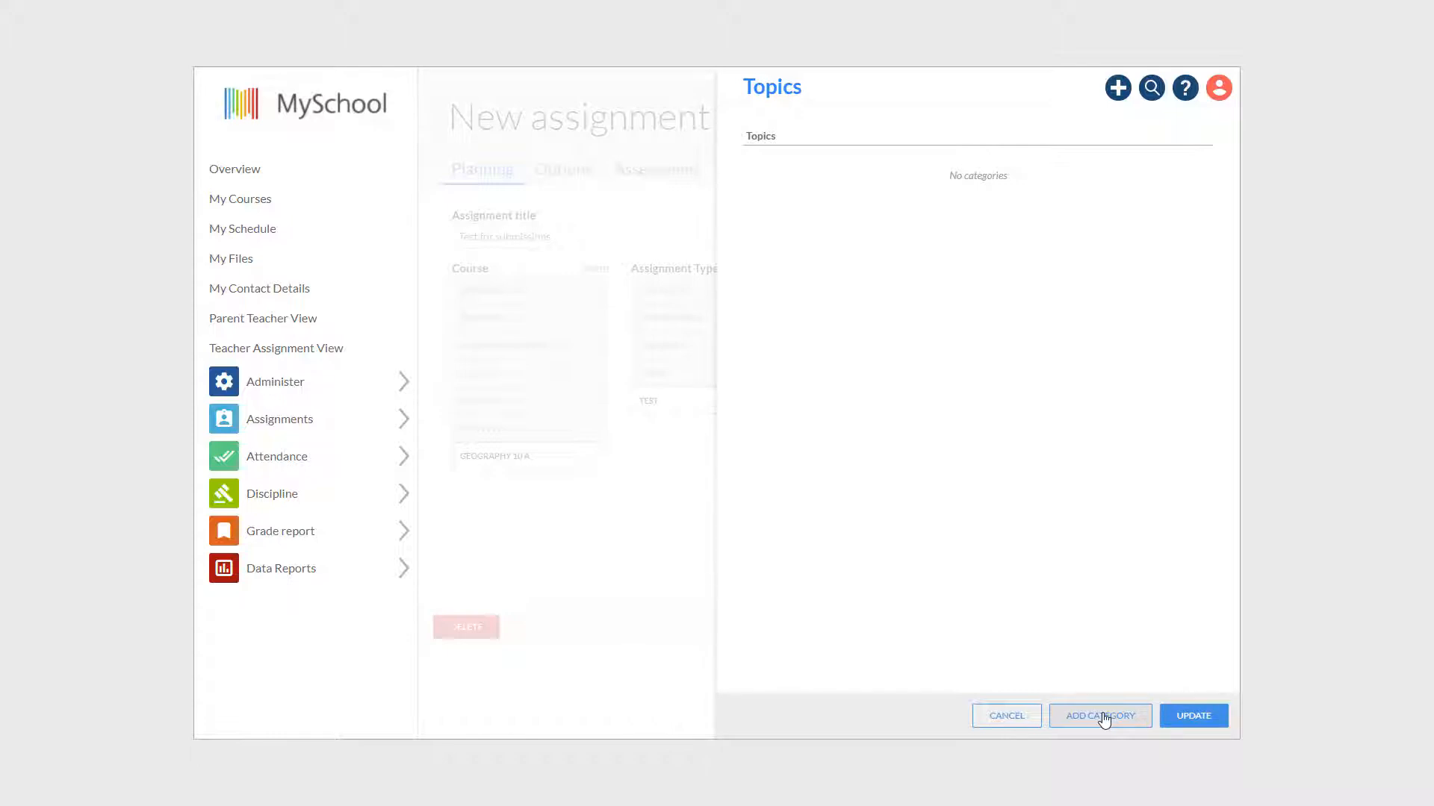
left_click(1104, 717)
left_click(931, 161)
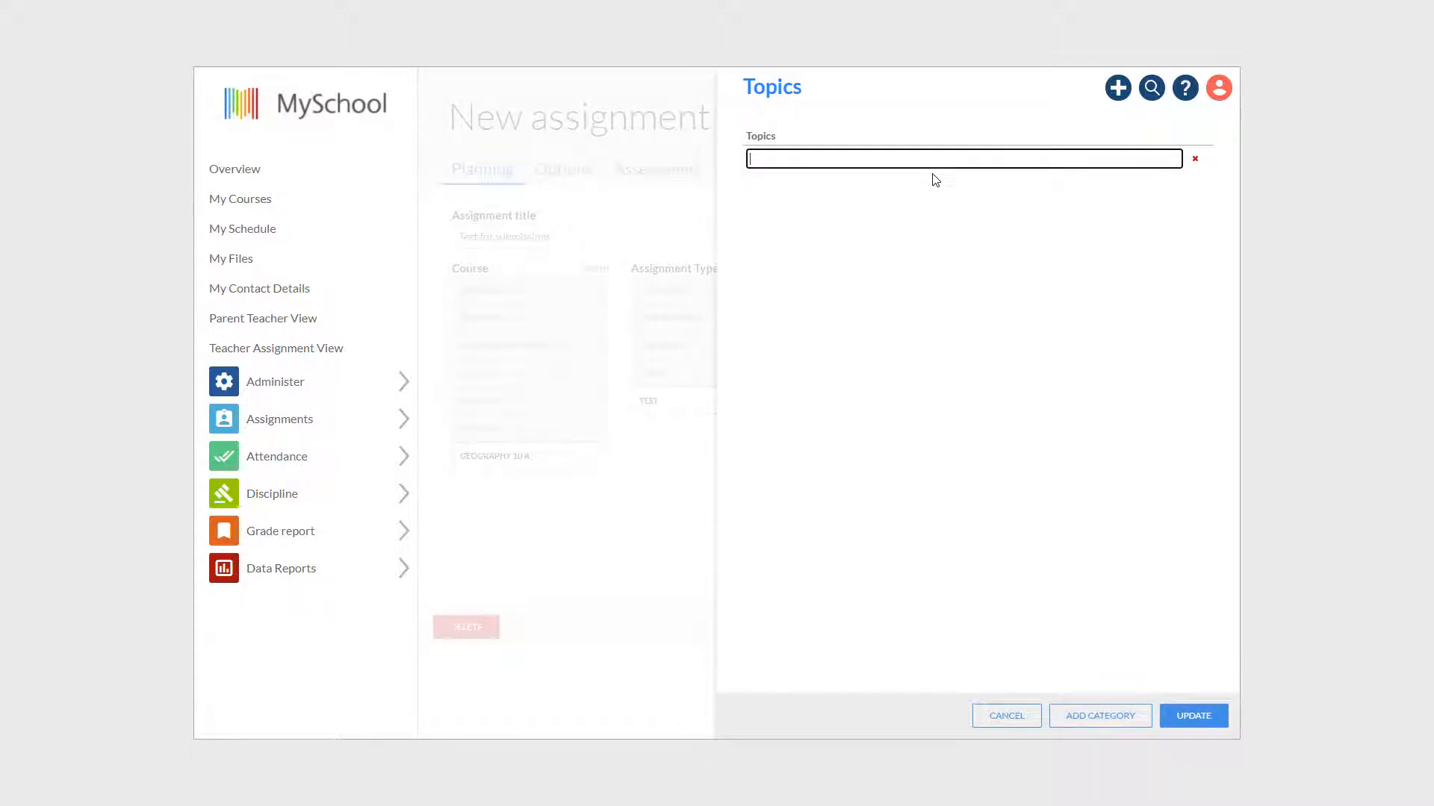
type("Submissions")
left_click(876, 273)
left_click(1204, 723)
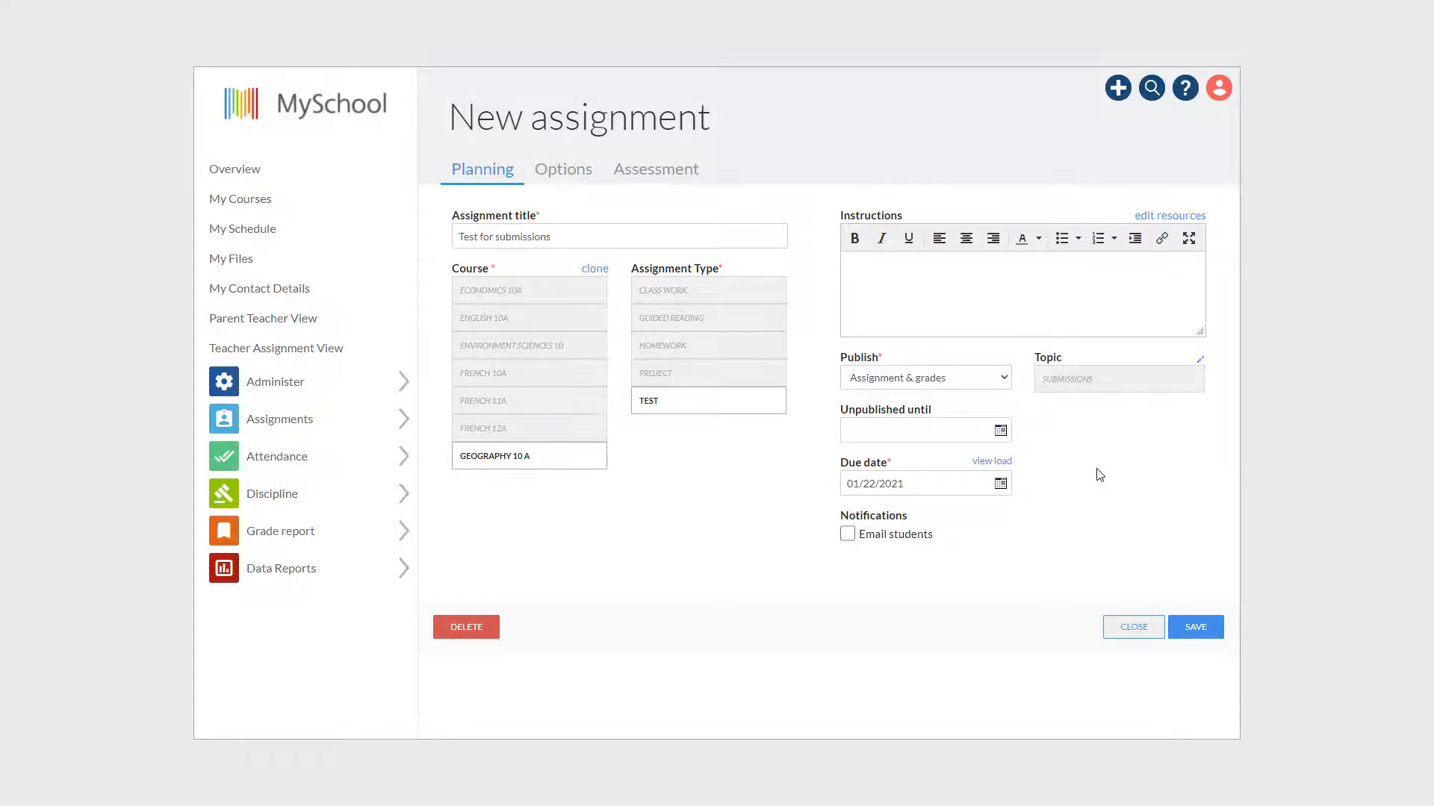
Step: Assign the Submissions topic and enter the instructions "This assignment is for text and attachment submissions"
left_click(1115, 379)
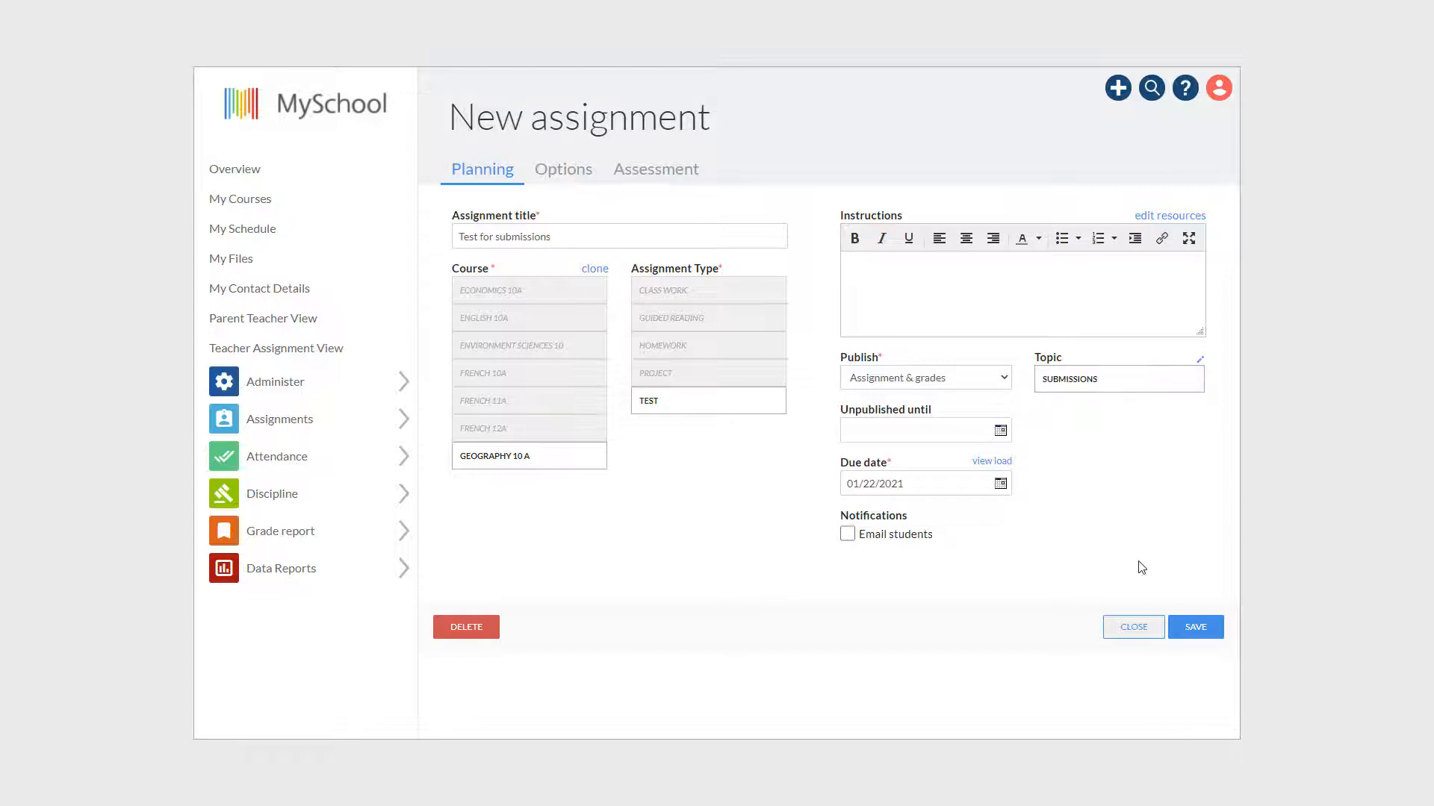
left_click(902, 273)
type("This assignment is for text and attachment submissions")
Step: Set the assignment to accept Text & attachments submissions and include Learning outcomes 1, 2 and 3
left_click(559, 180)
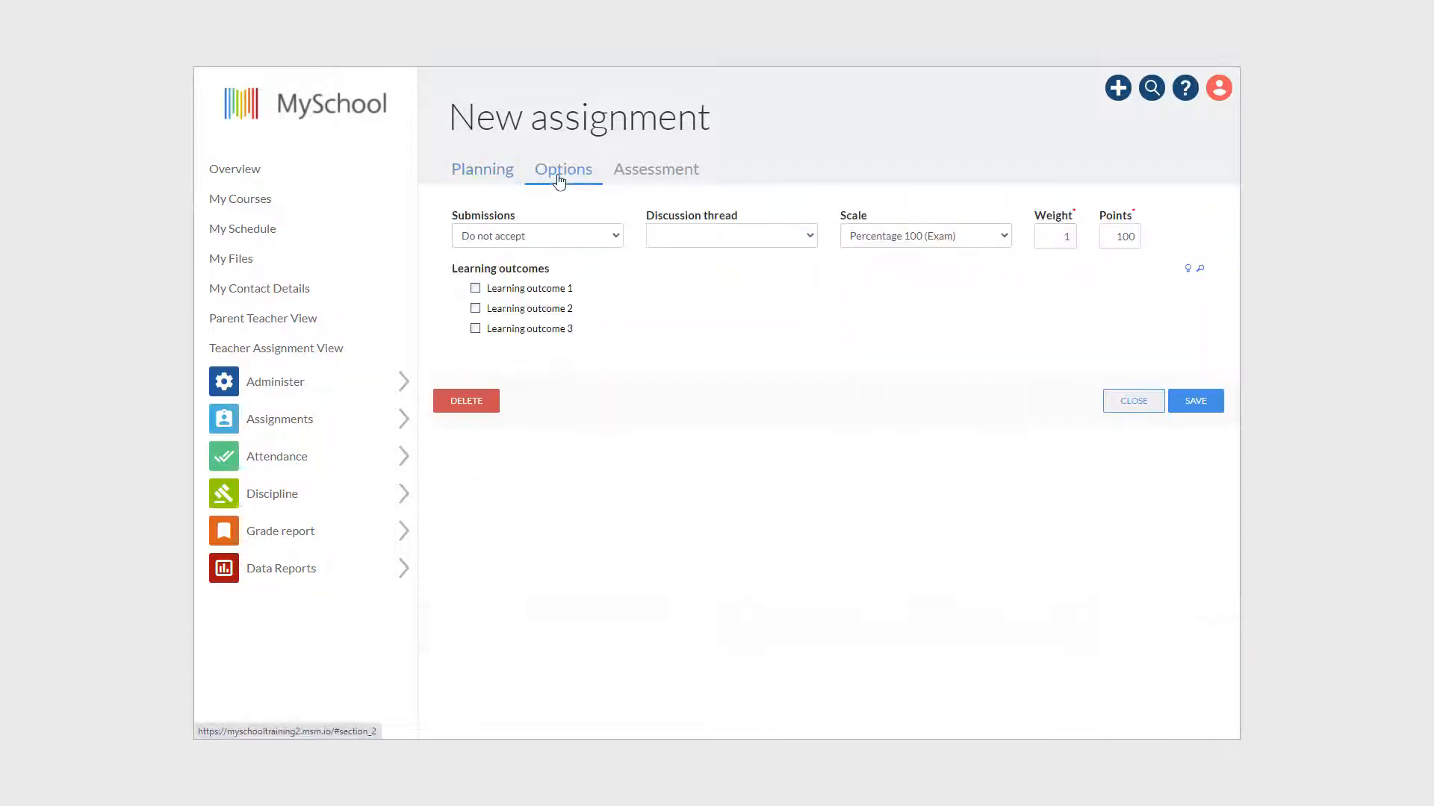
left_click(507, 238)
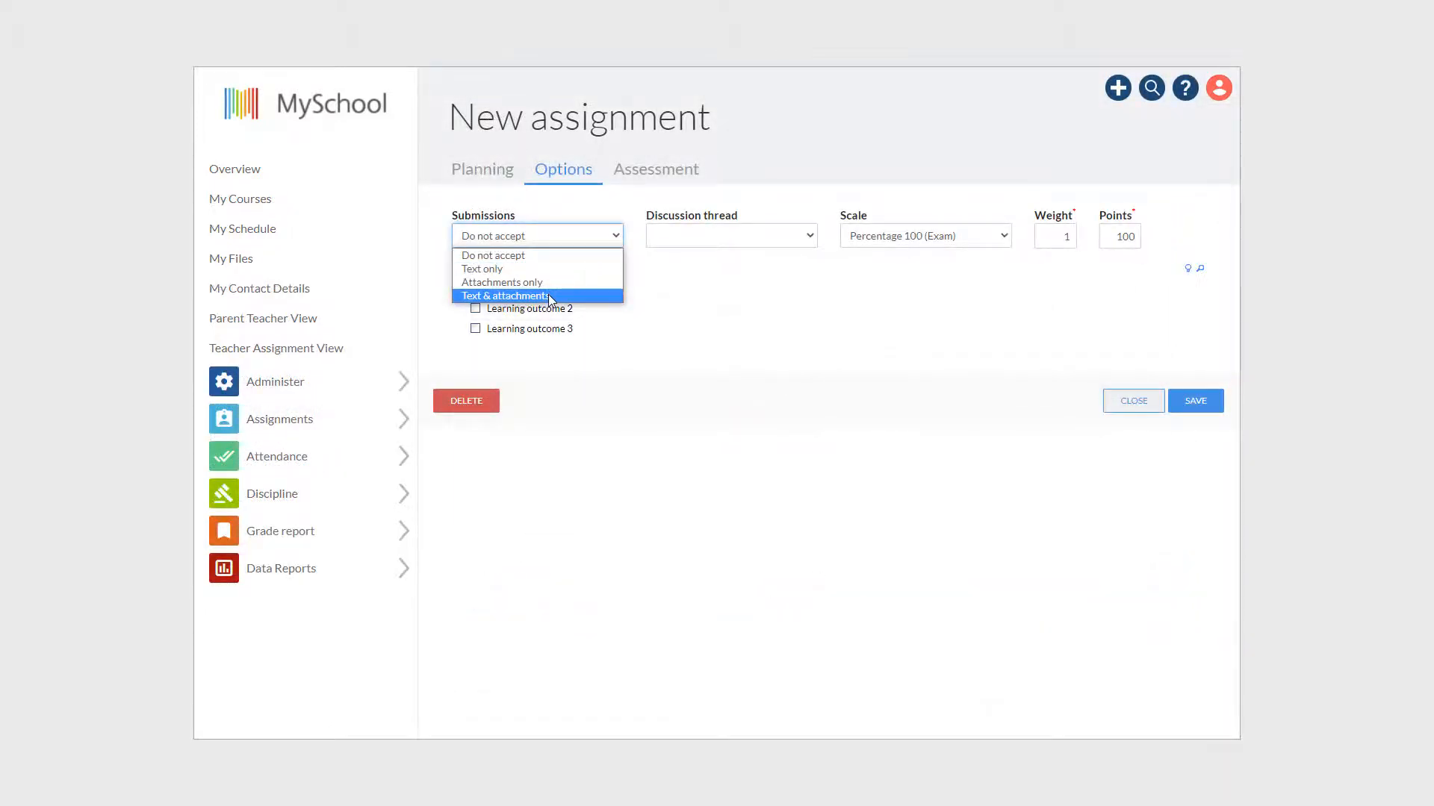
left_click(548, 294)
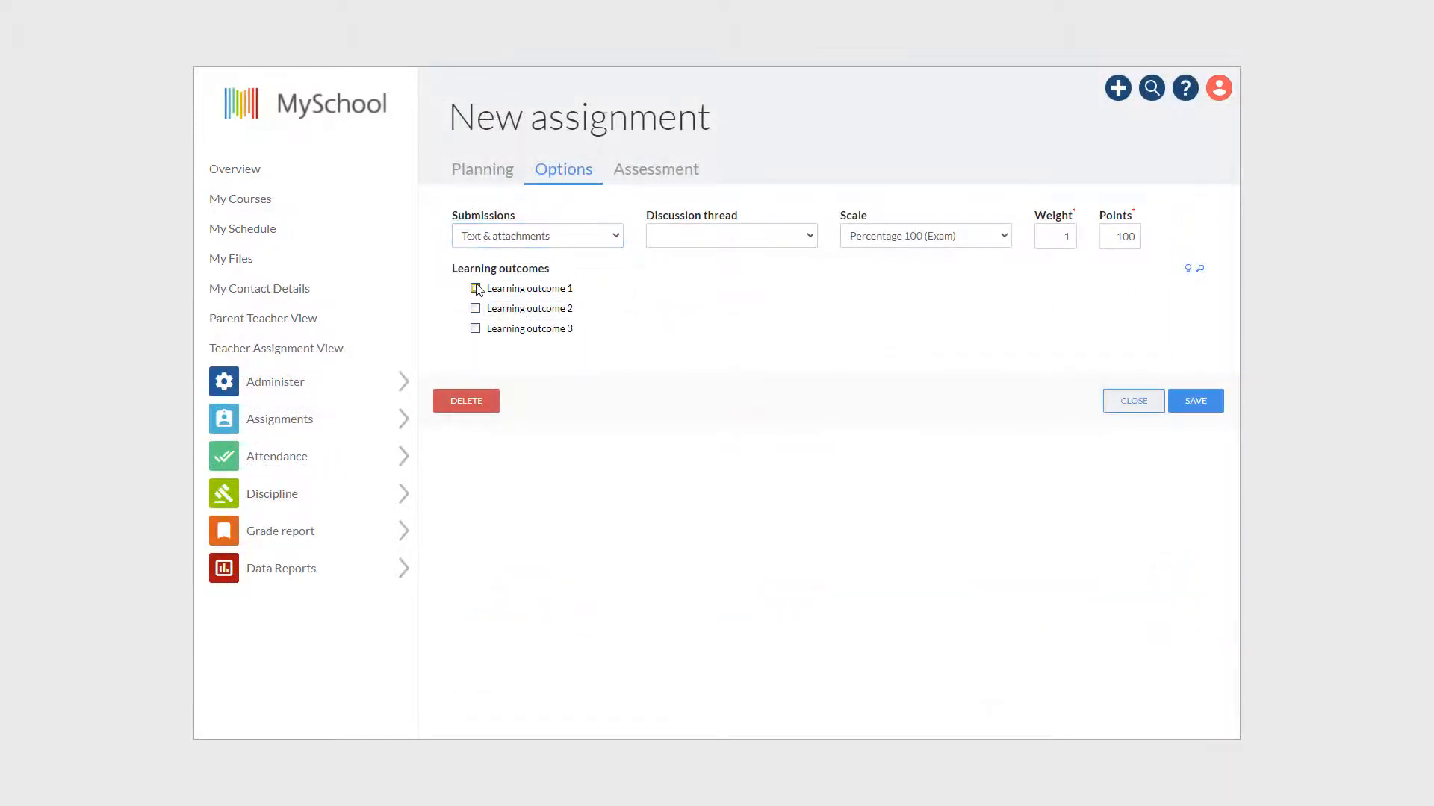
left_click(475, 288)
left_click(475, 308)
left_click(475, 328)
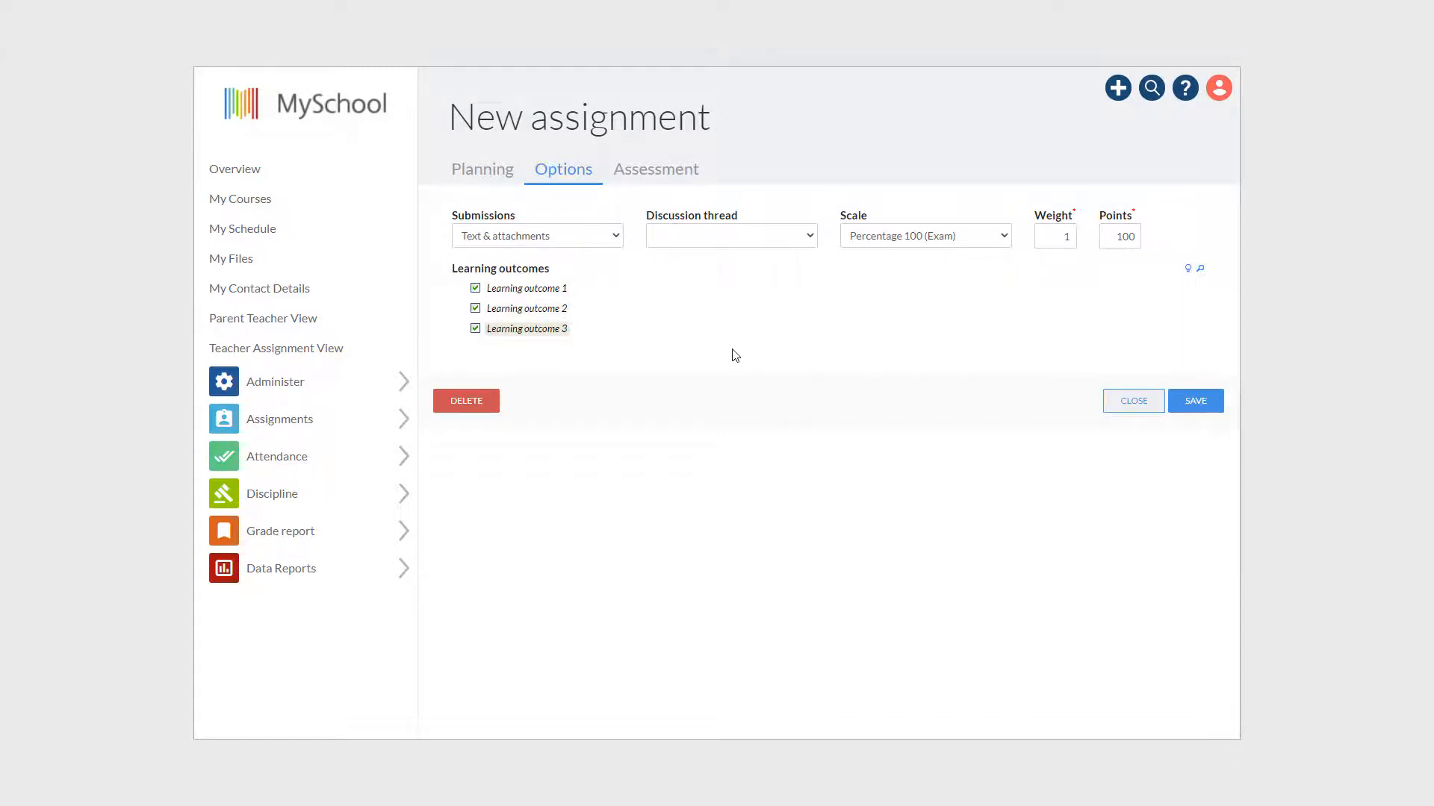
Step: Check the discussion thread choices and set the assignment's grading scale to Likert
left_click(808, 236)
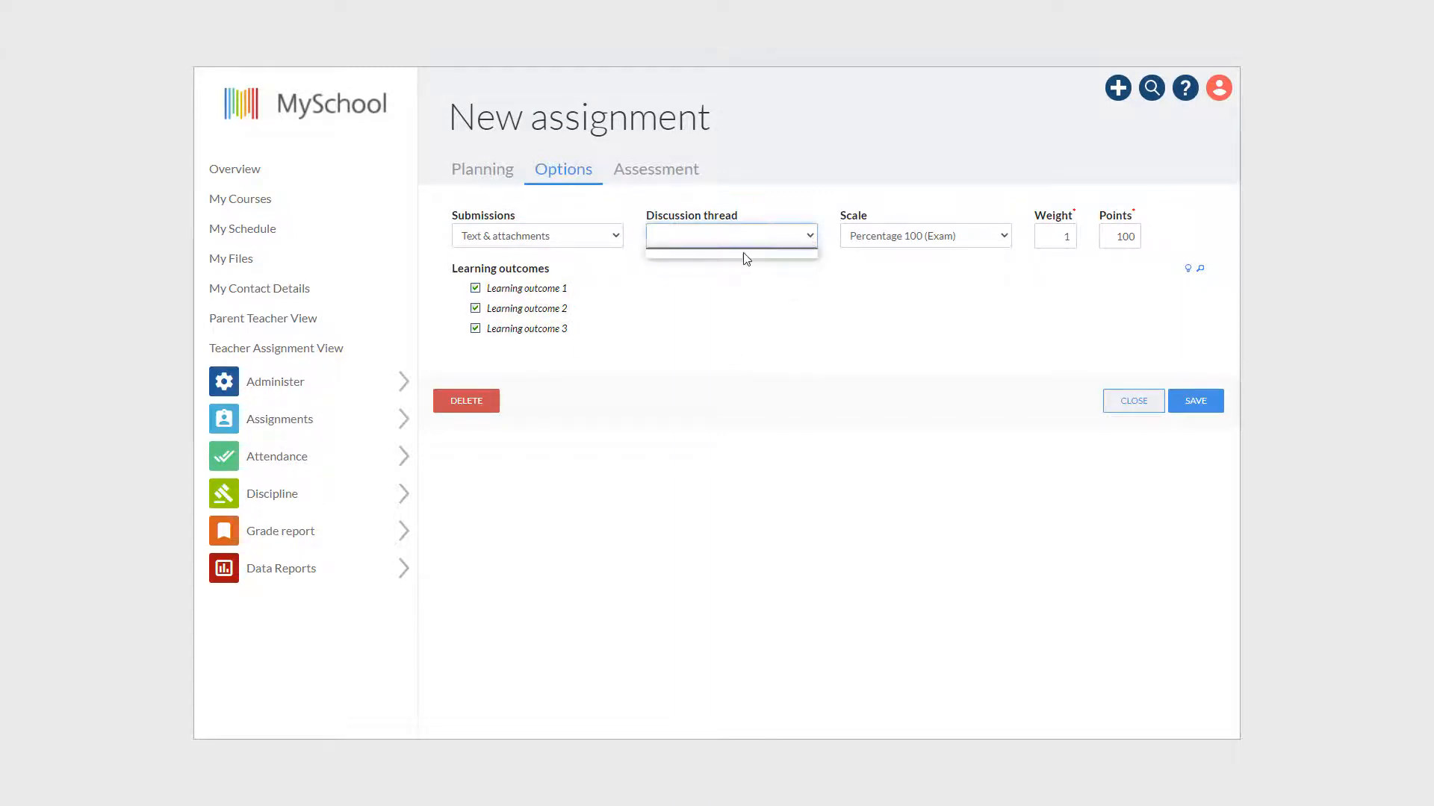
left_click(842, 283)
left_click(1002, 238)
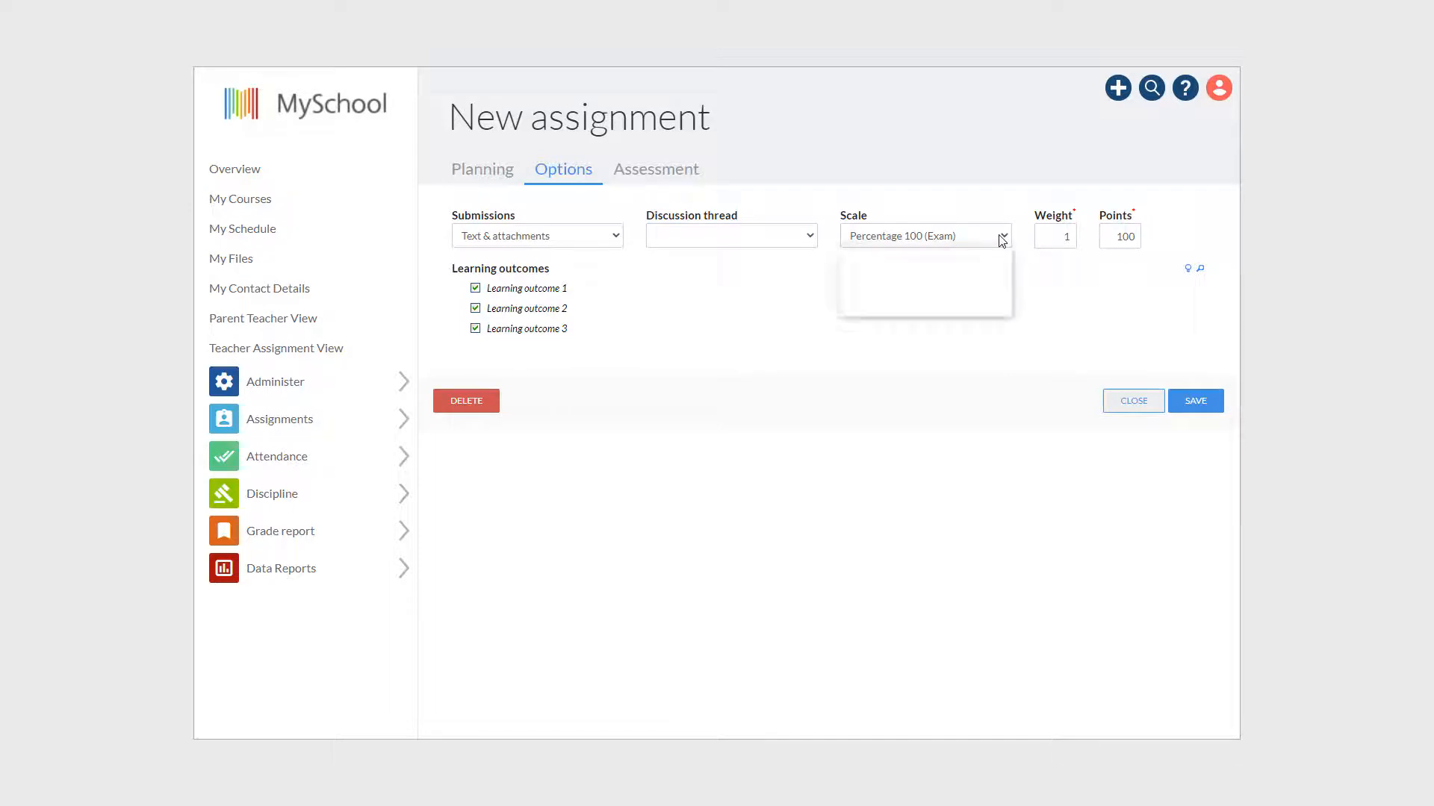
left_click(930, 298)
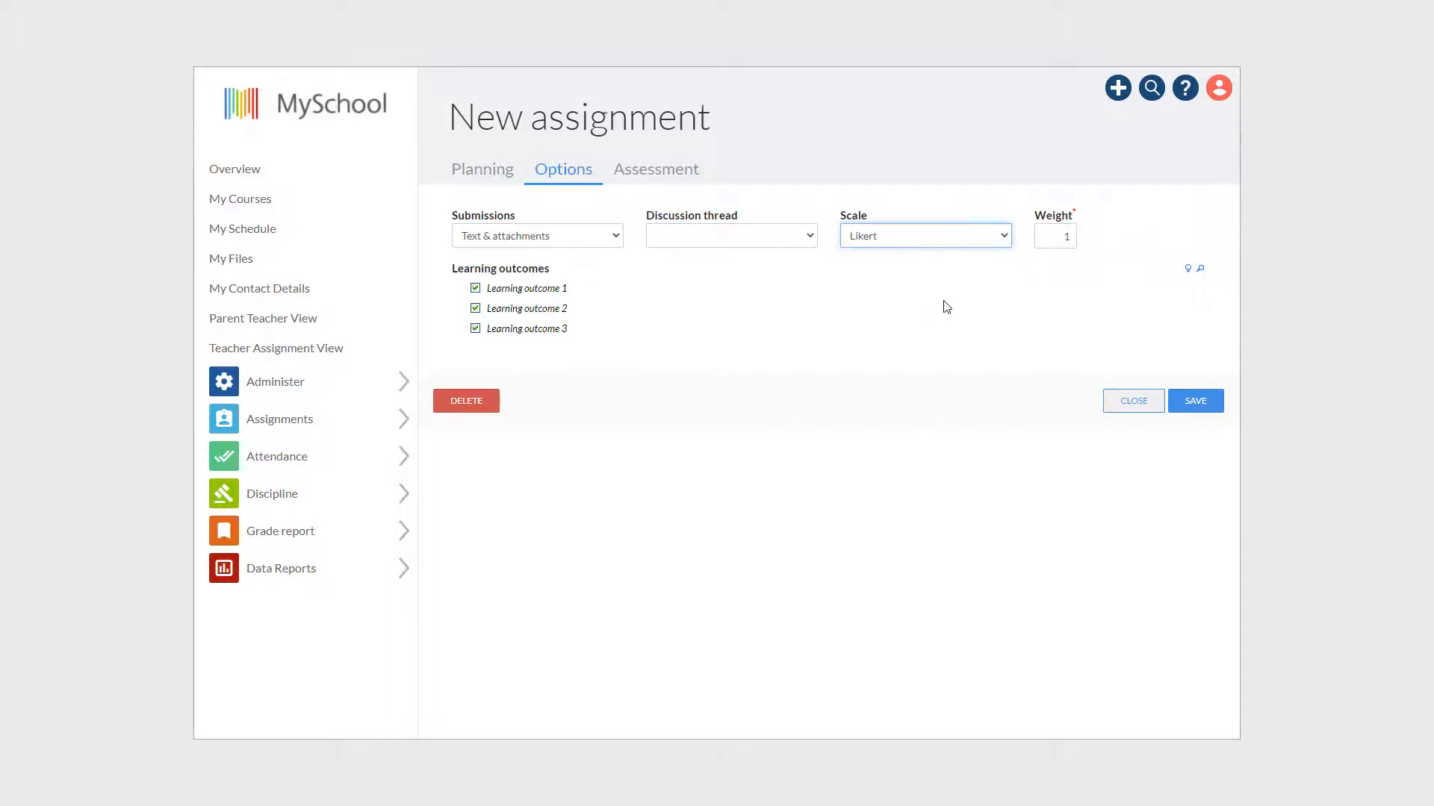
left_click(1077, 262)
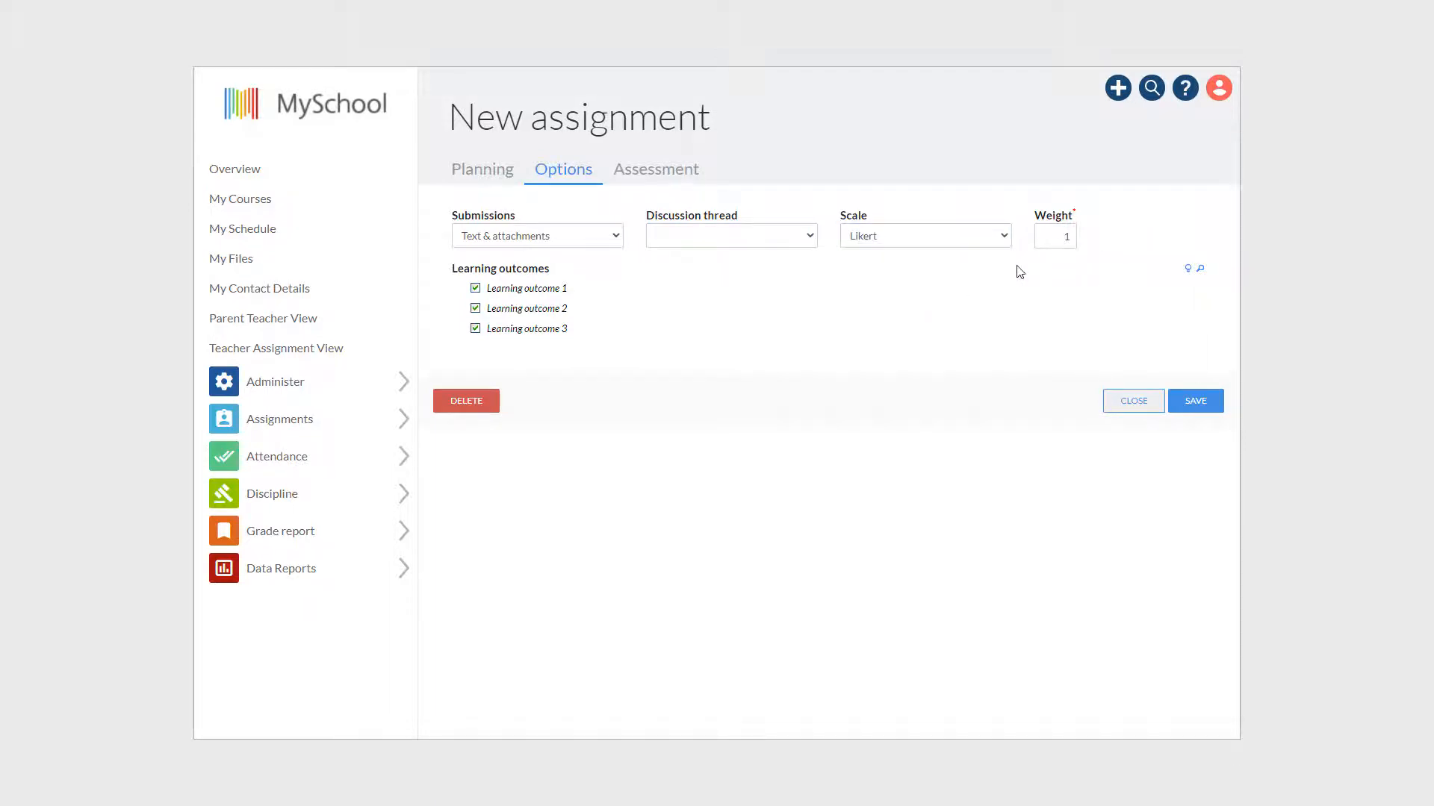
Step: View the student assessment section of the new assignment and save the assignment
left_click(688, 178)
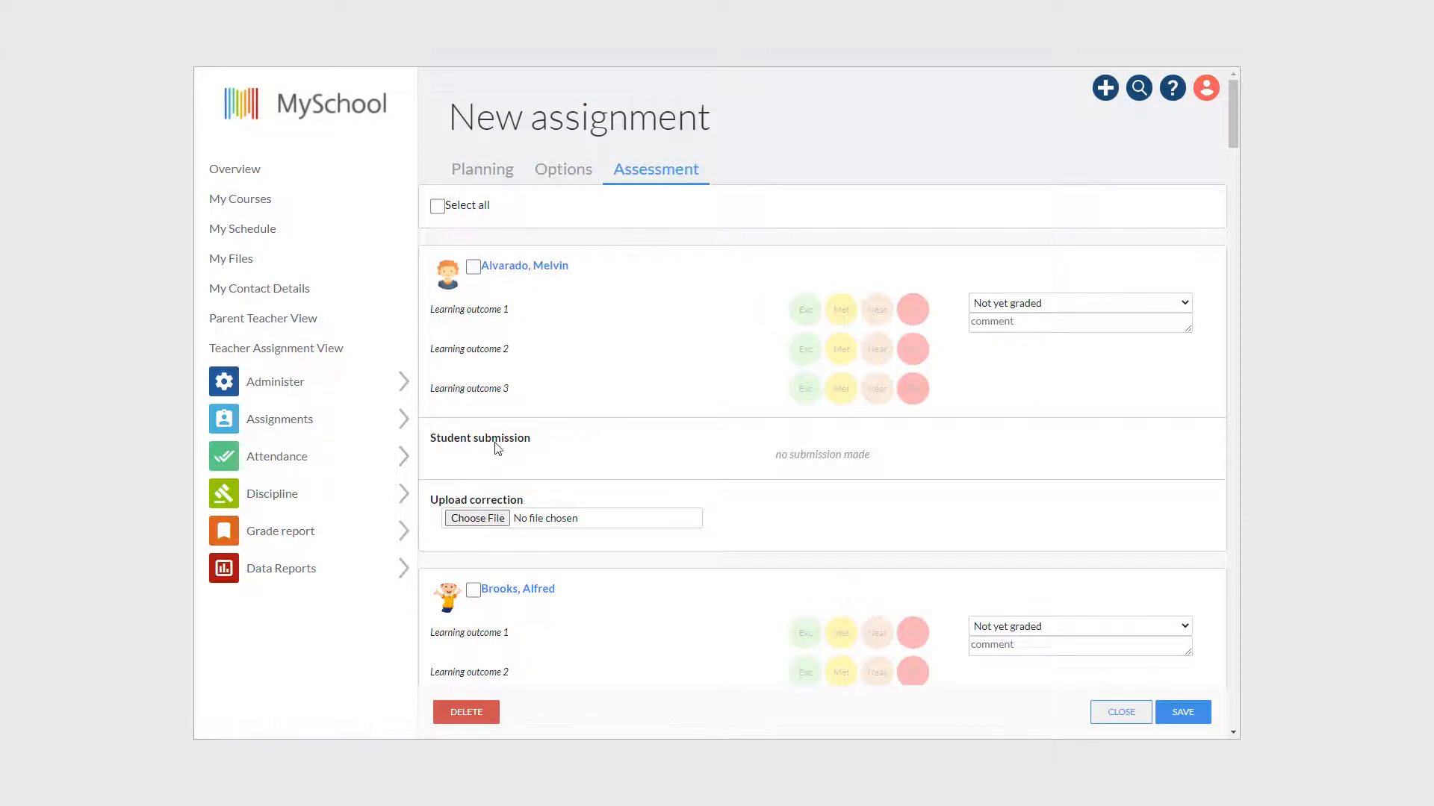
left_click(1185, 712)
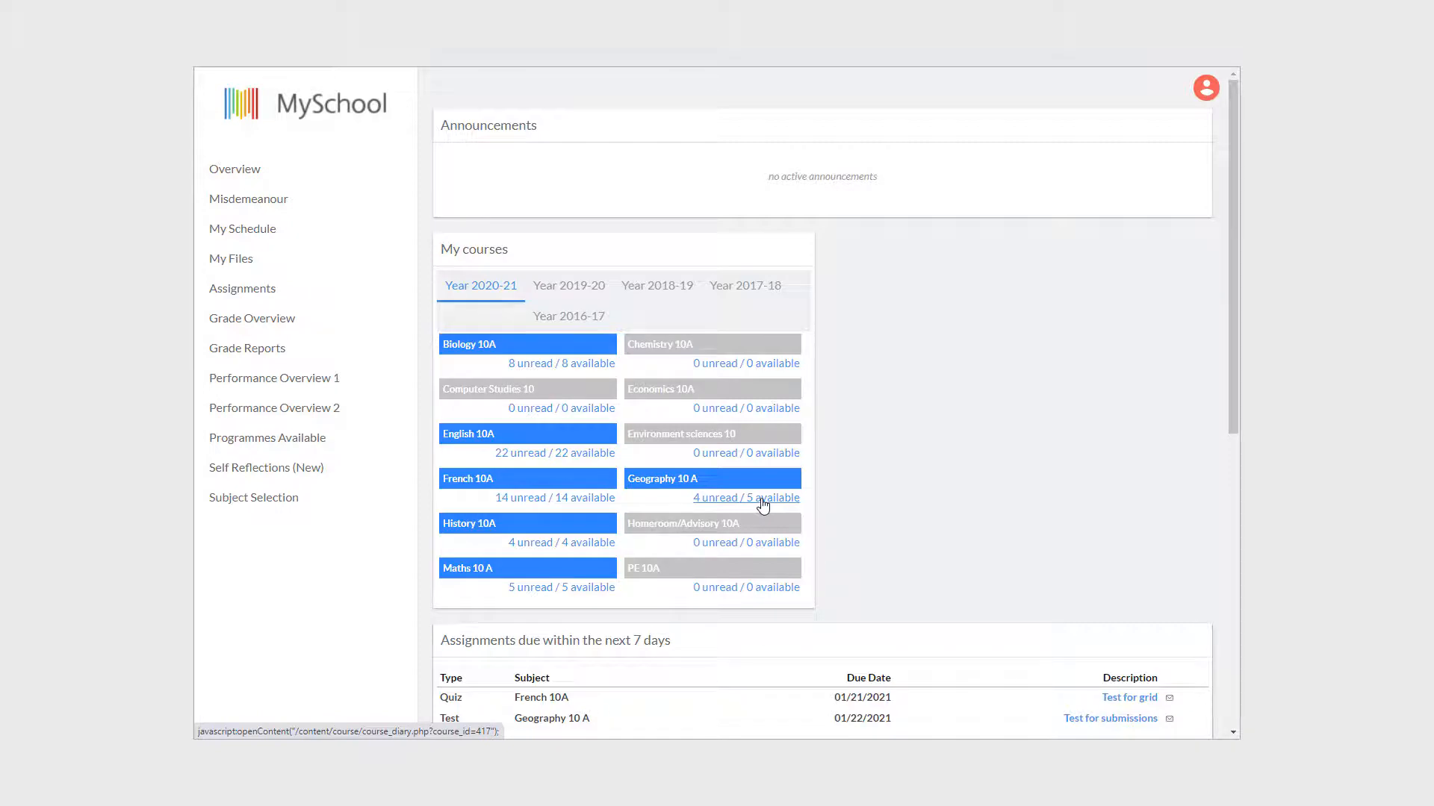
Step: Open the Geography 10 A submission form for Test for submissions 2 and enter "This is the text entry field." and "You can include hyperlinks" on separate lines
left_click(761, 500)
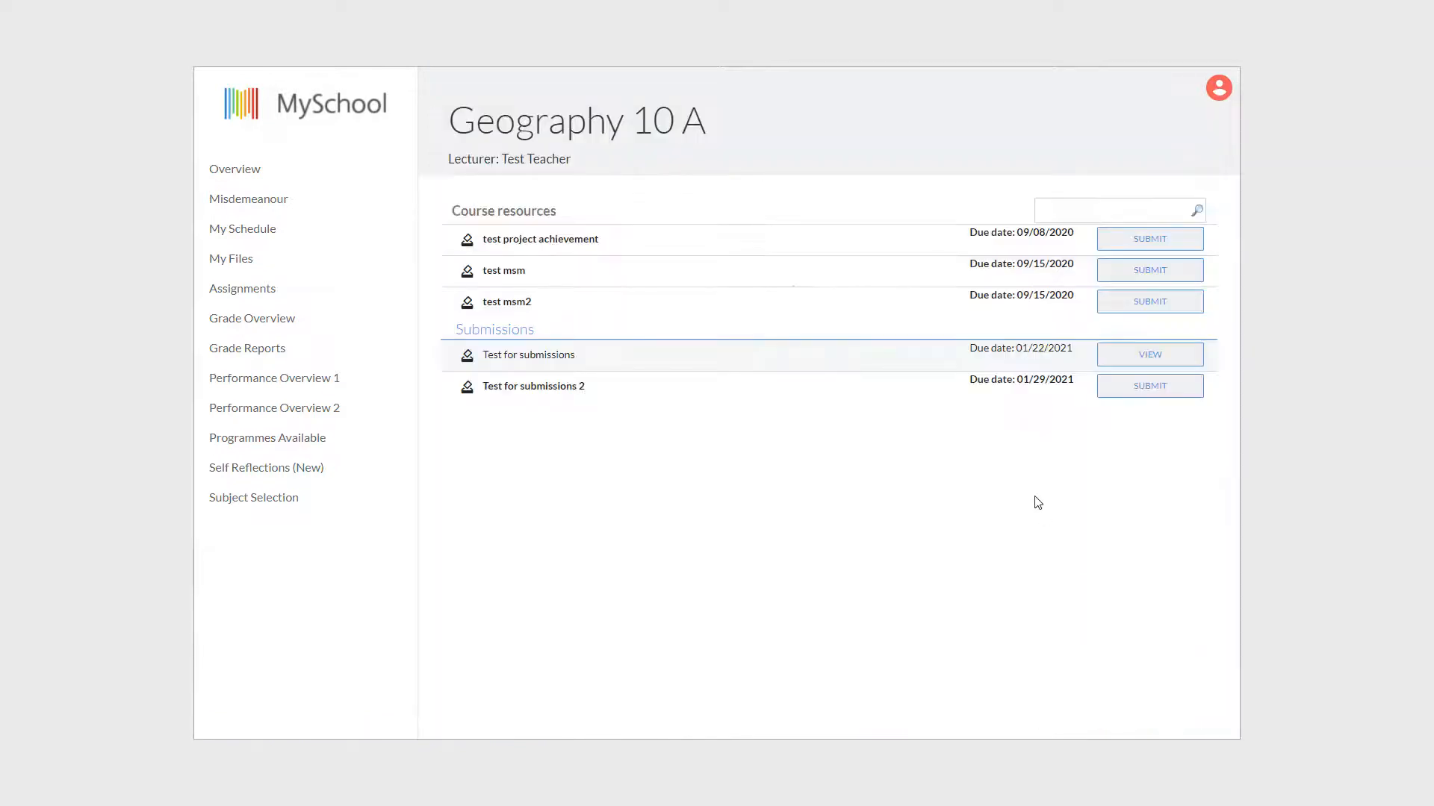
left_click(1156, 397)
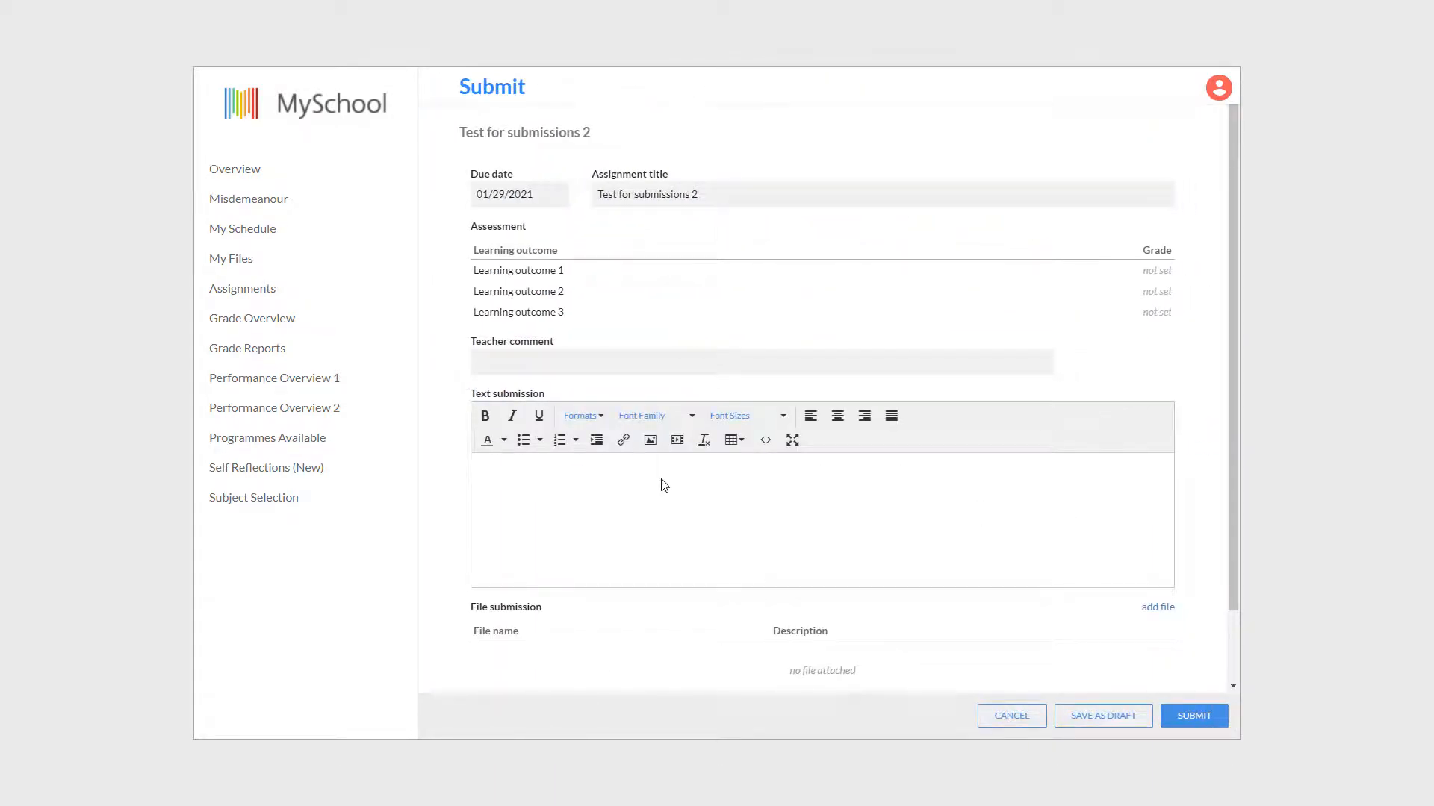
left_click(623, 486)
type("This is the text entry field.")
key("Return")
type("You can include hyperlinks")
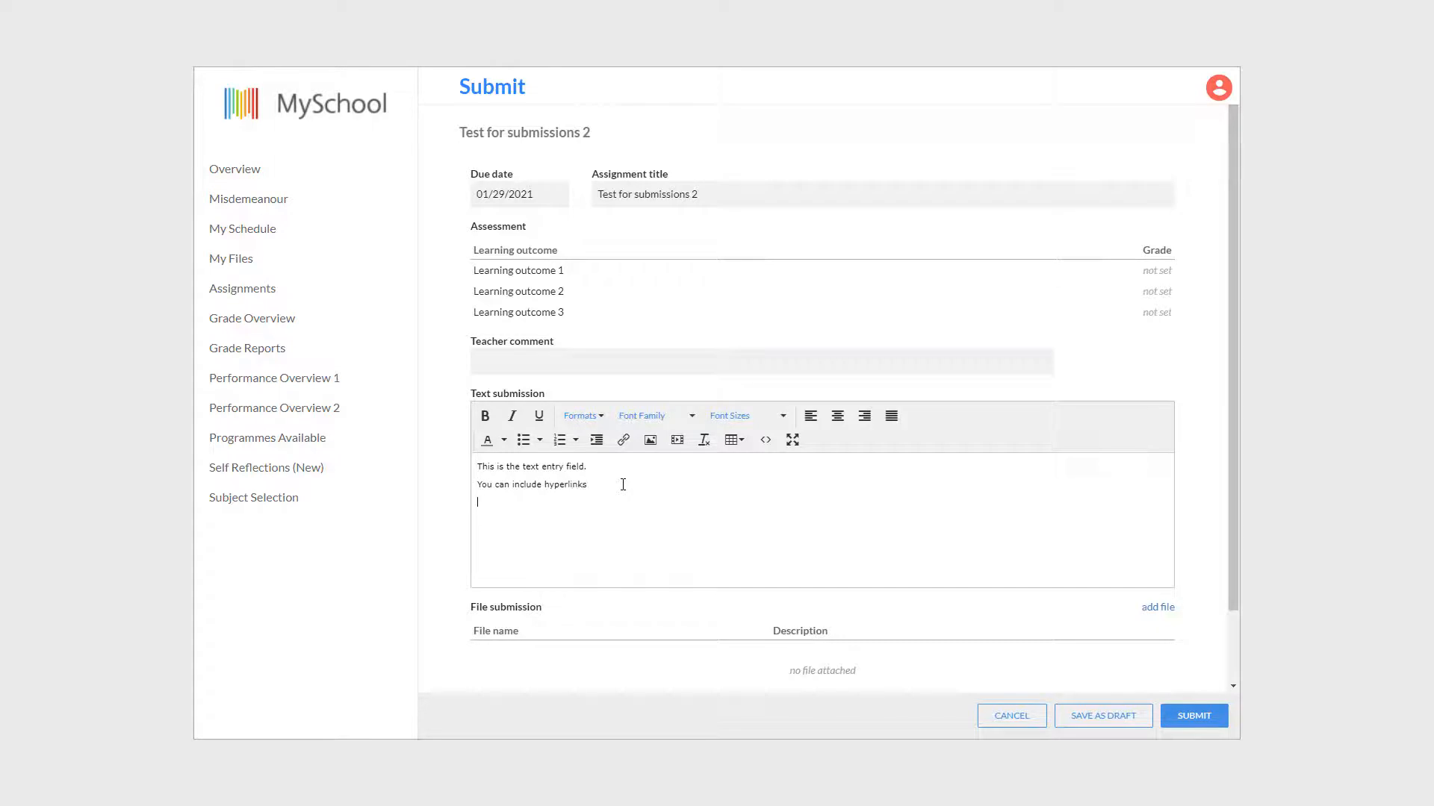
Step: Link the word "hyperlinks" in the text submission to support.msm.io
double_click(578, 485)
left_click(624, 440)
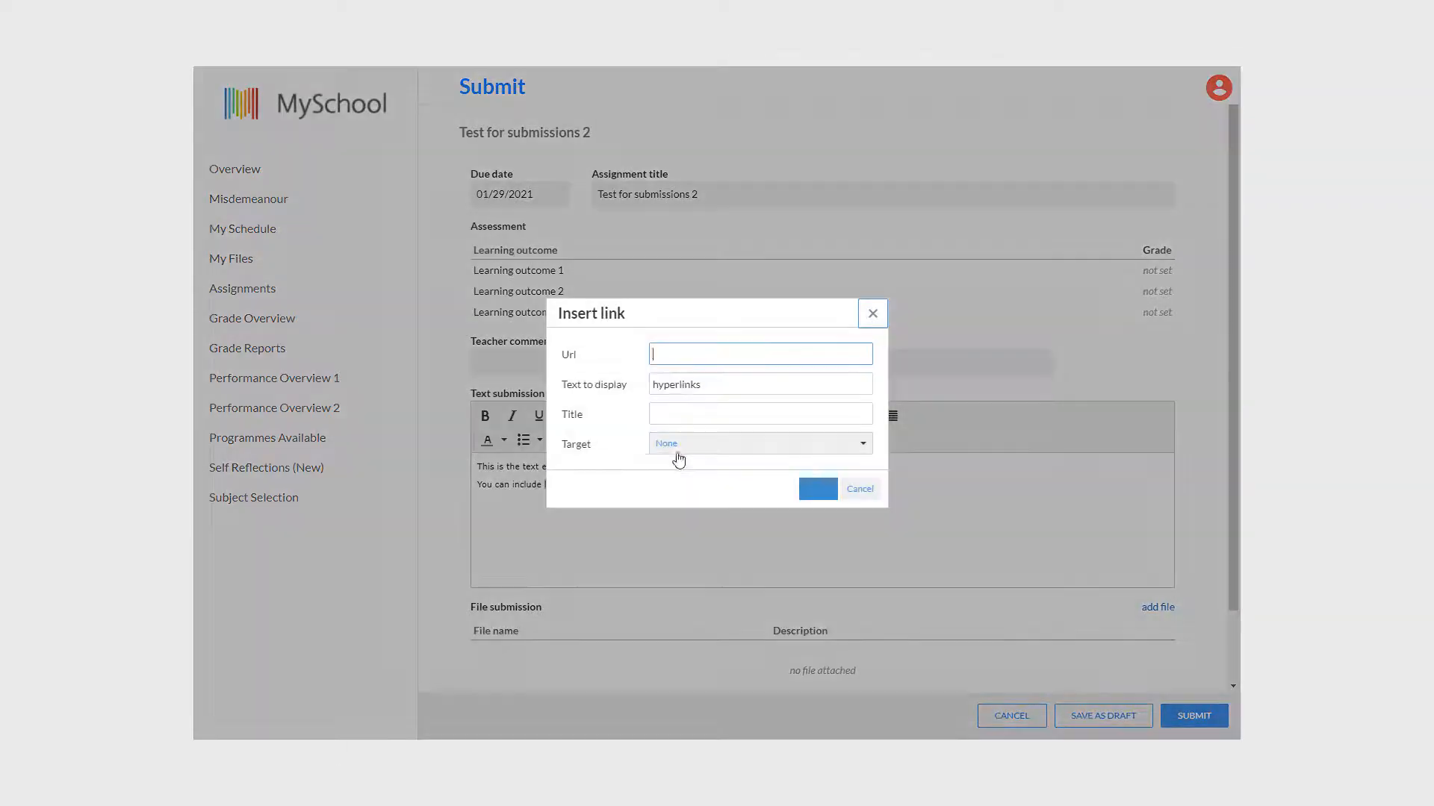
type("support.msm.io")
left_click(818, 491)
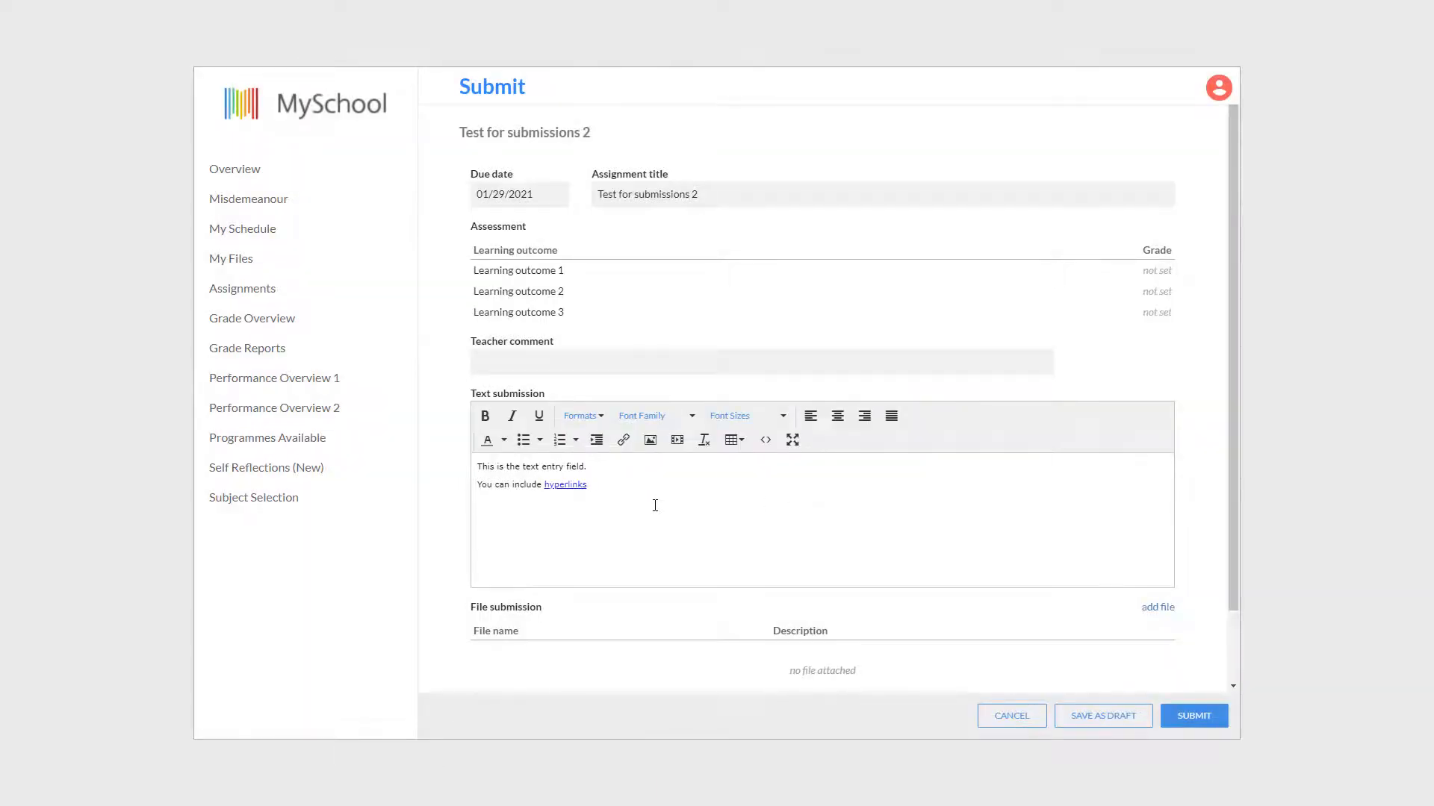
Step: Add the line "Images" to the text submission and insert the cartoon boy image below it
key("Return")
type("Images")
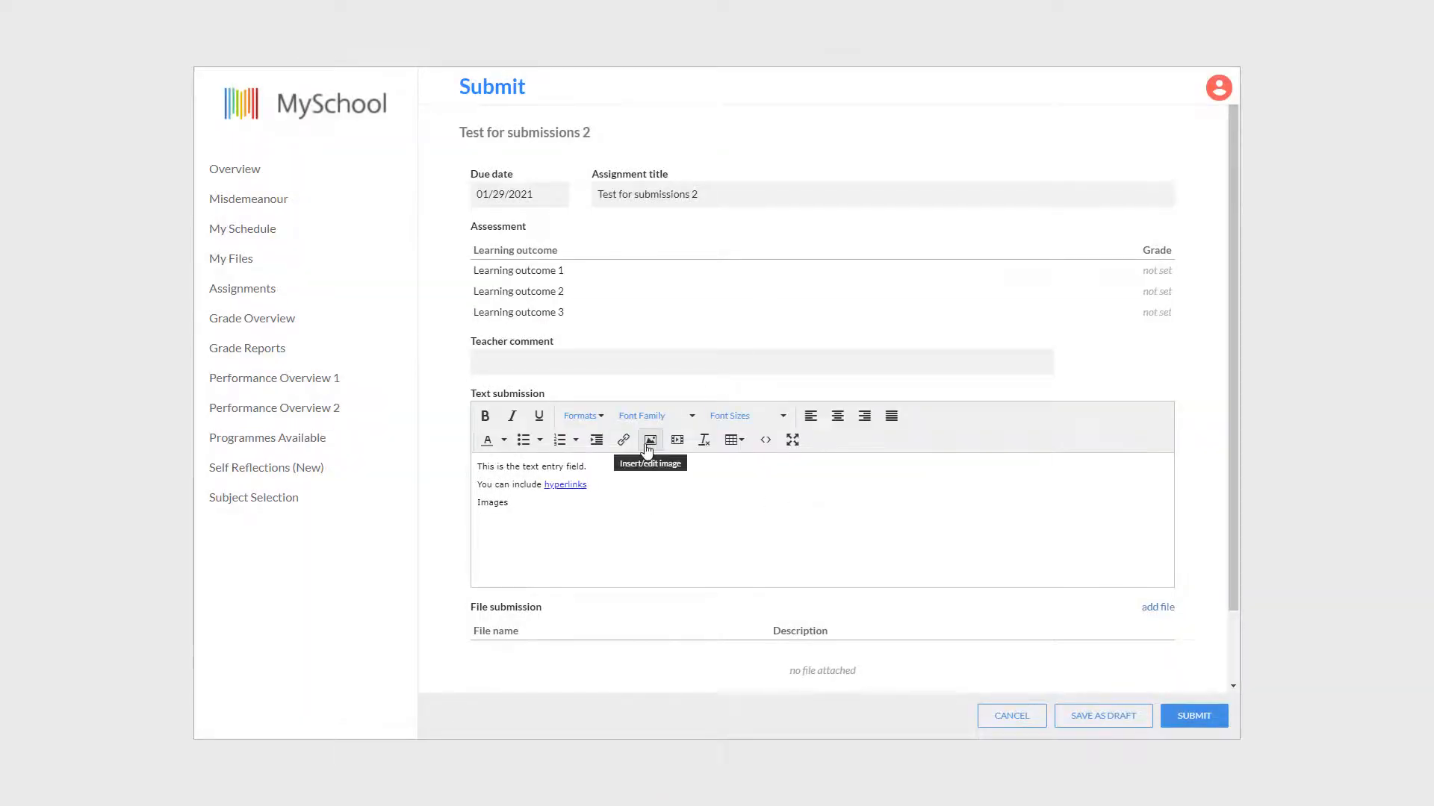
left_click(648, 444)
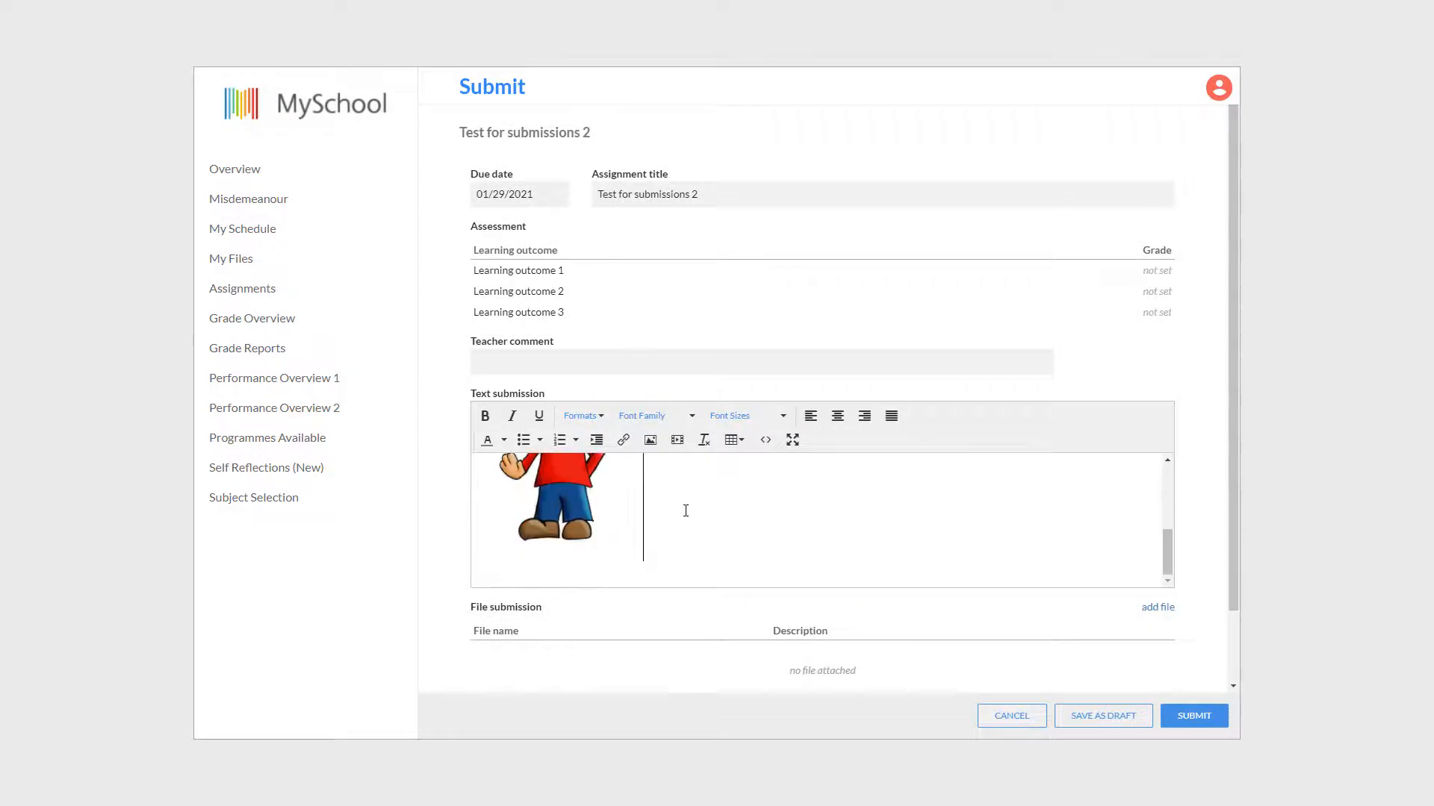
key("Return")
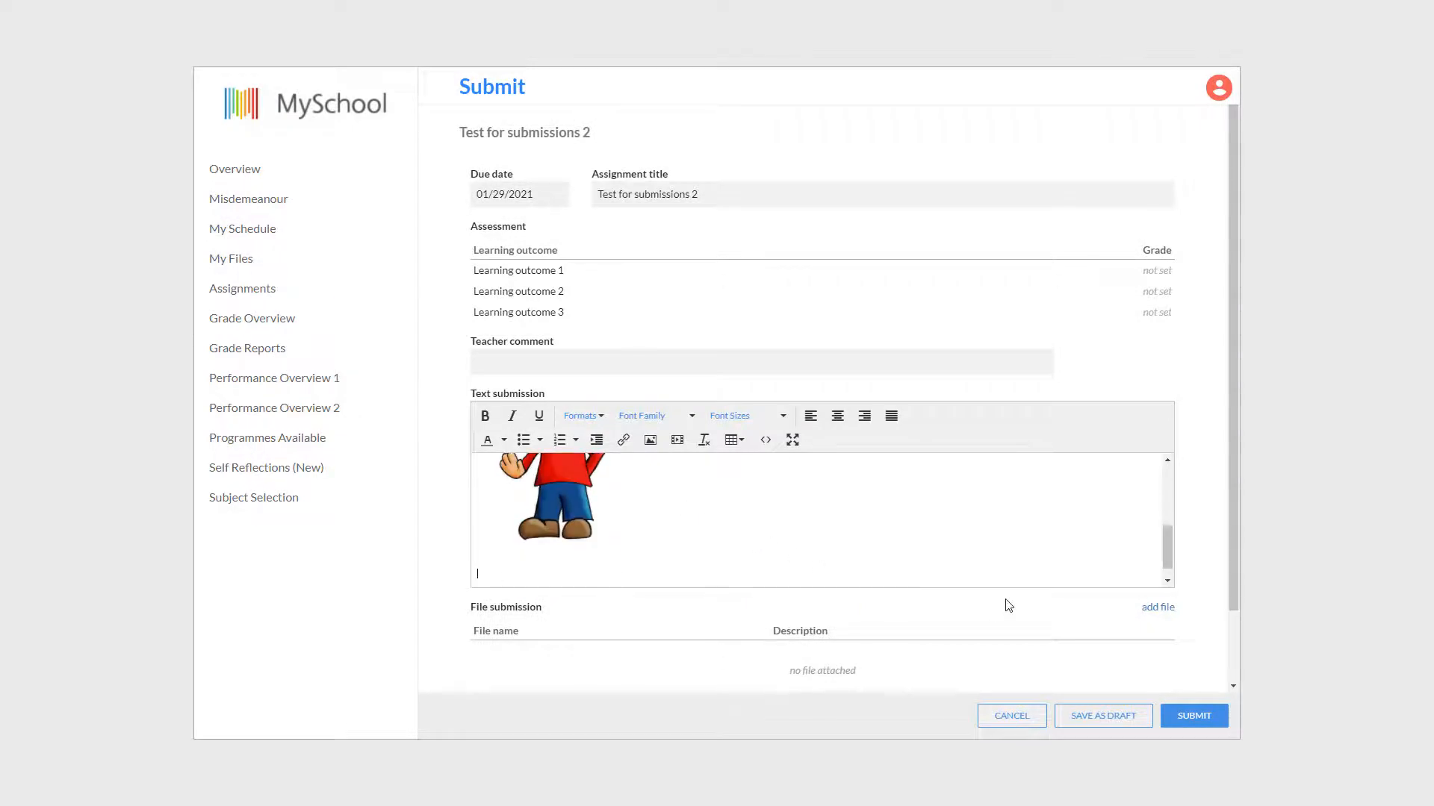
Step: Attach the file Test student 1.docx from the Homework folder to the file submission
scroll(1005, 602, "down", 1)
left_click(1165, 525)
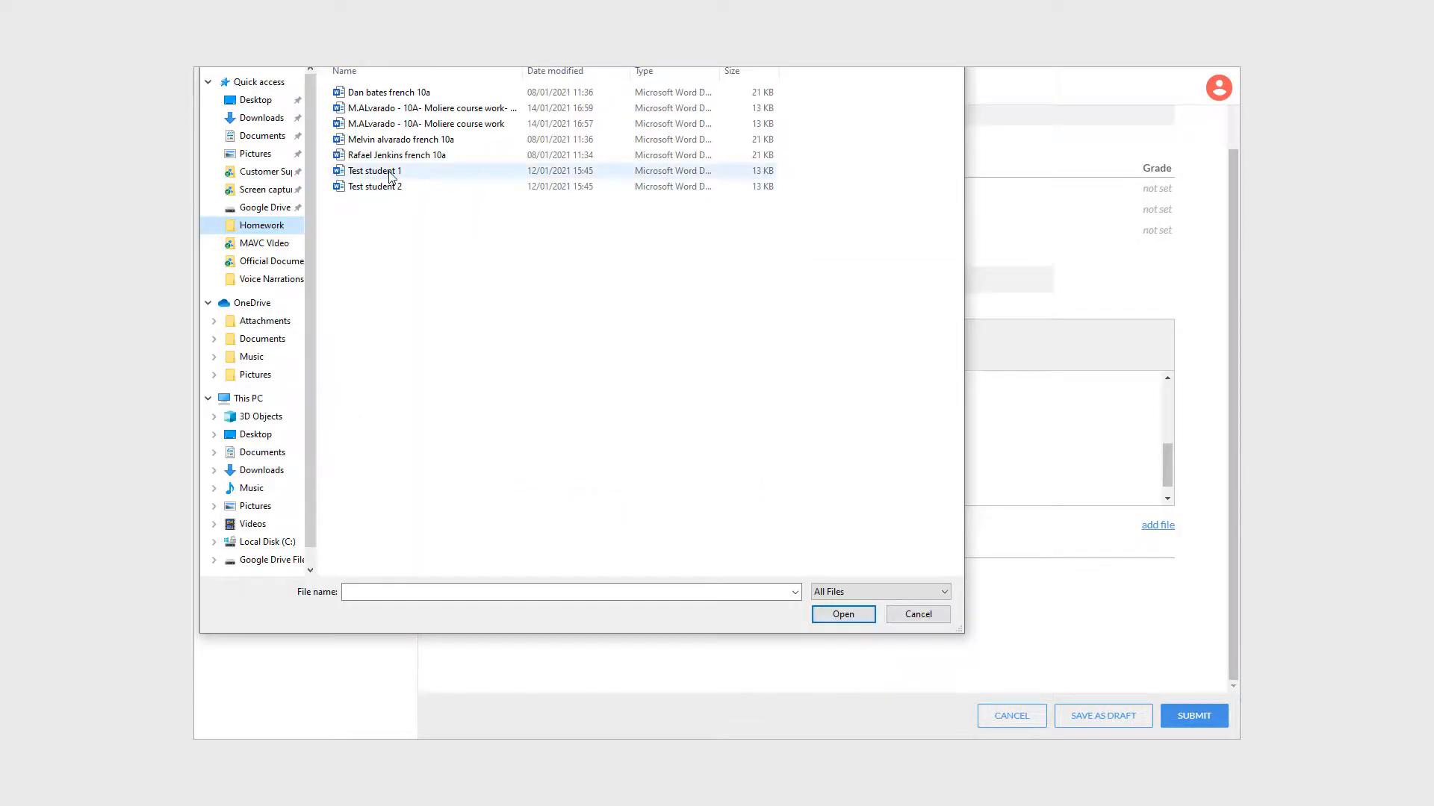
double_click(389, 172)
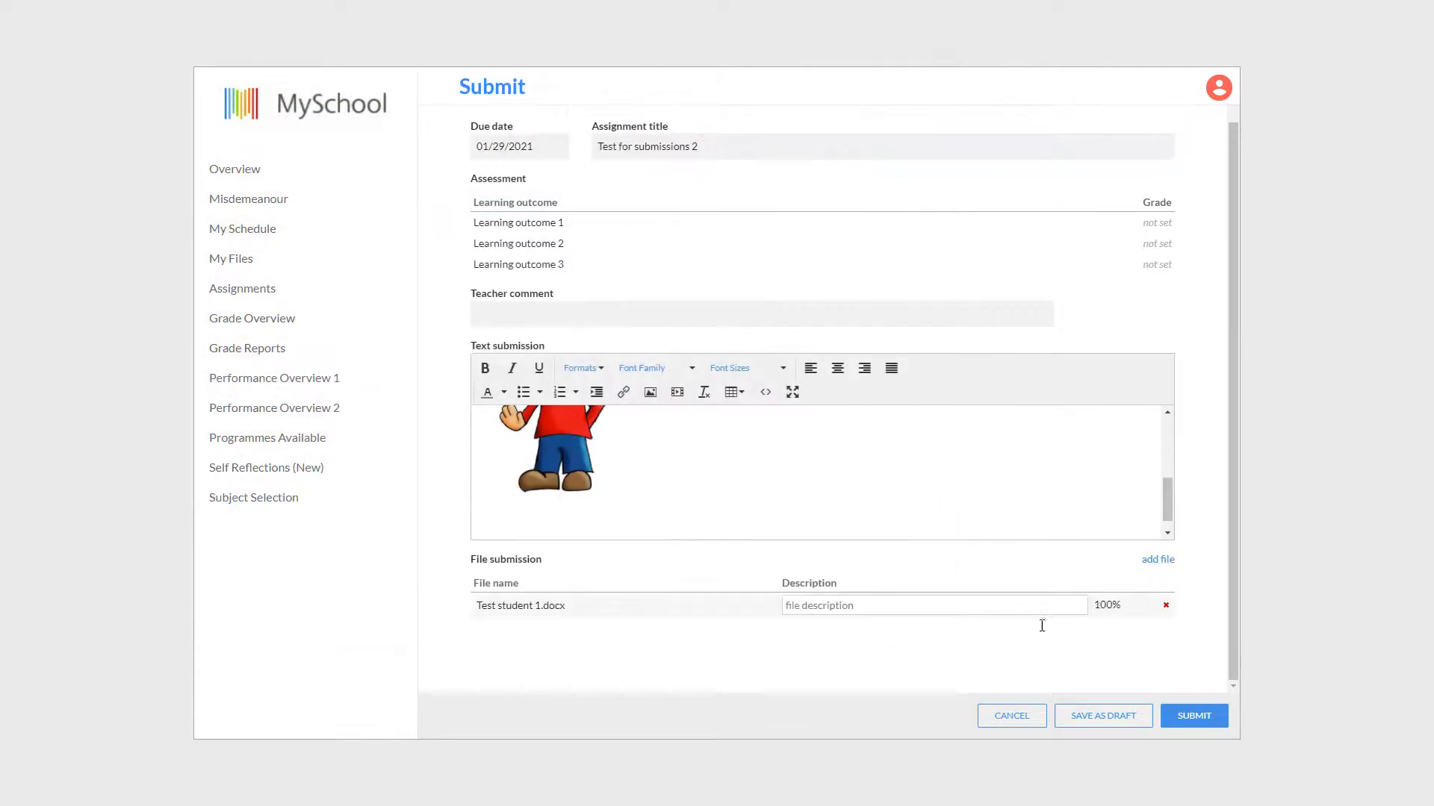
Step: Describe the attached file with the student's surname and 10A, and submit the work with confirmation
left_click(951, 609)
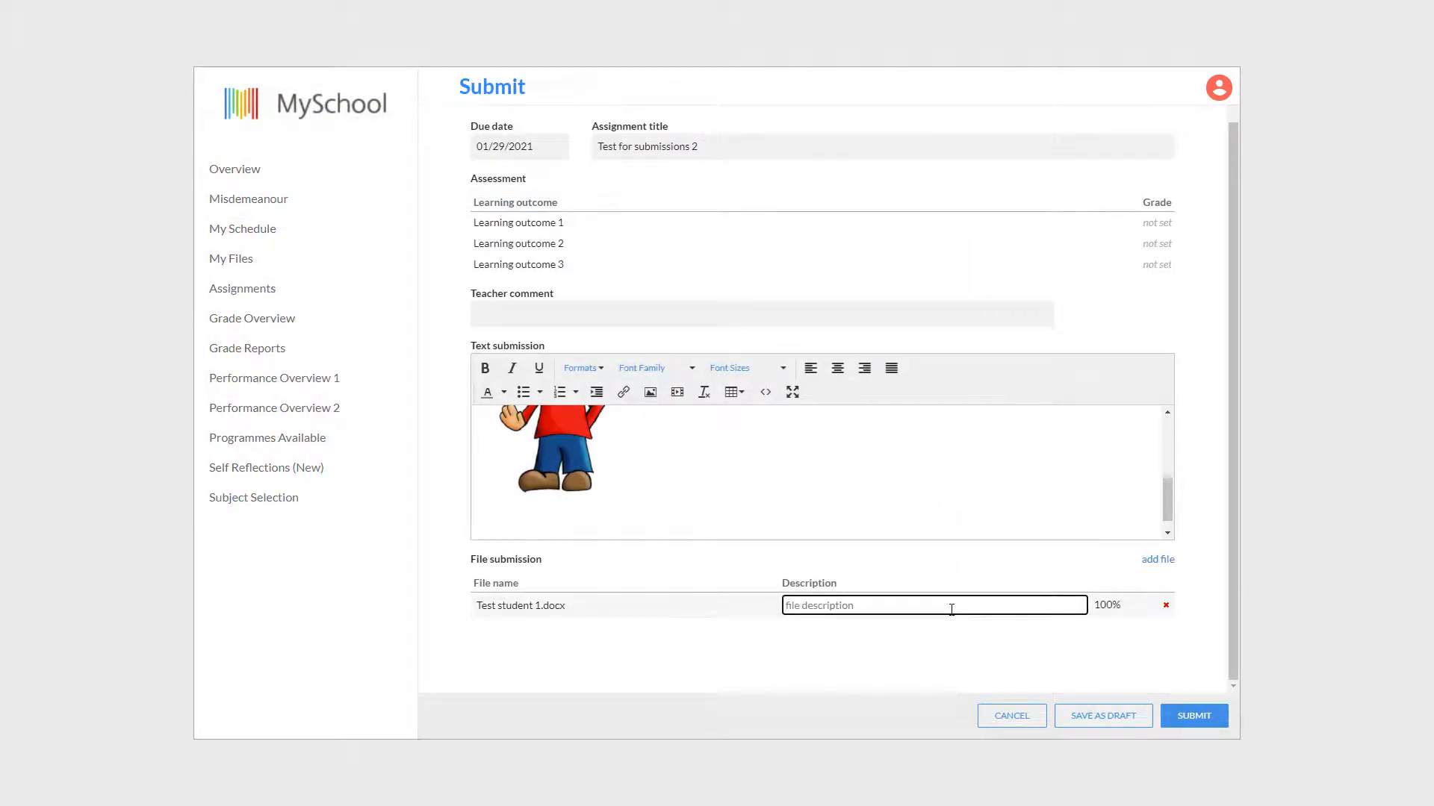
type("Brooks 10A")
left_click(1192, 716)
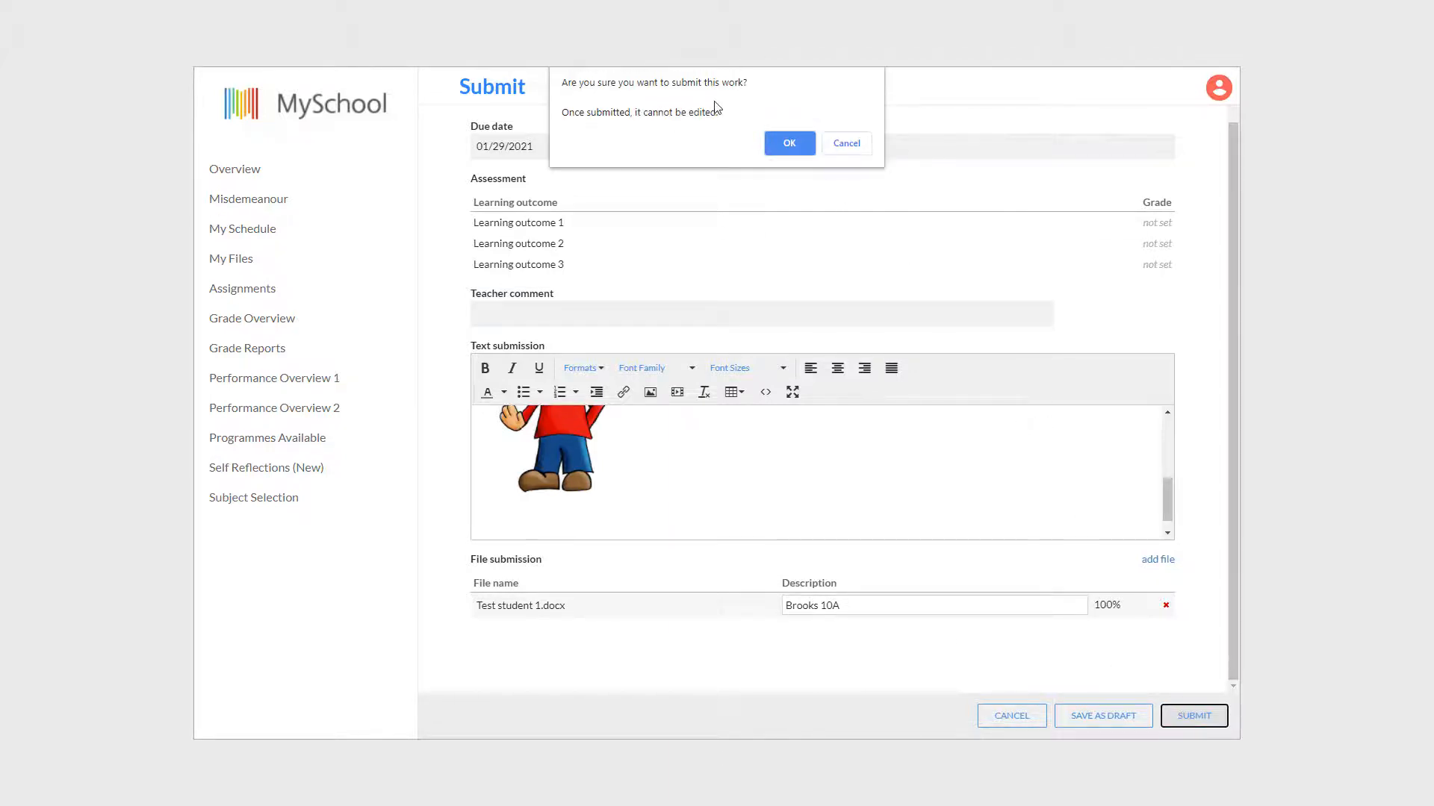
left_click(790, 142)
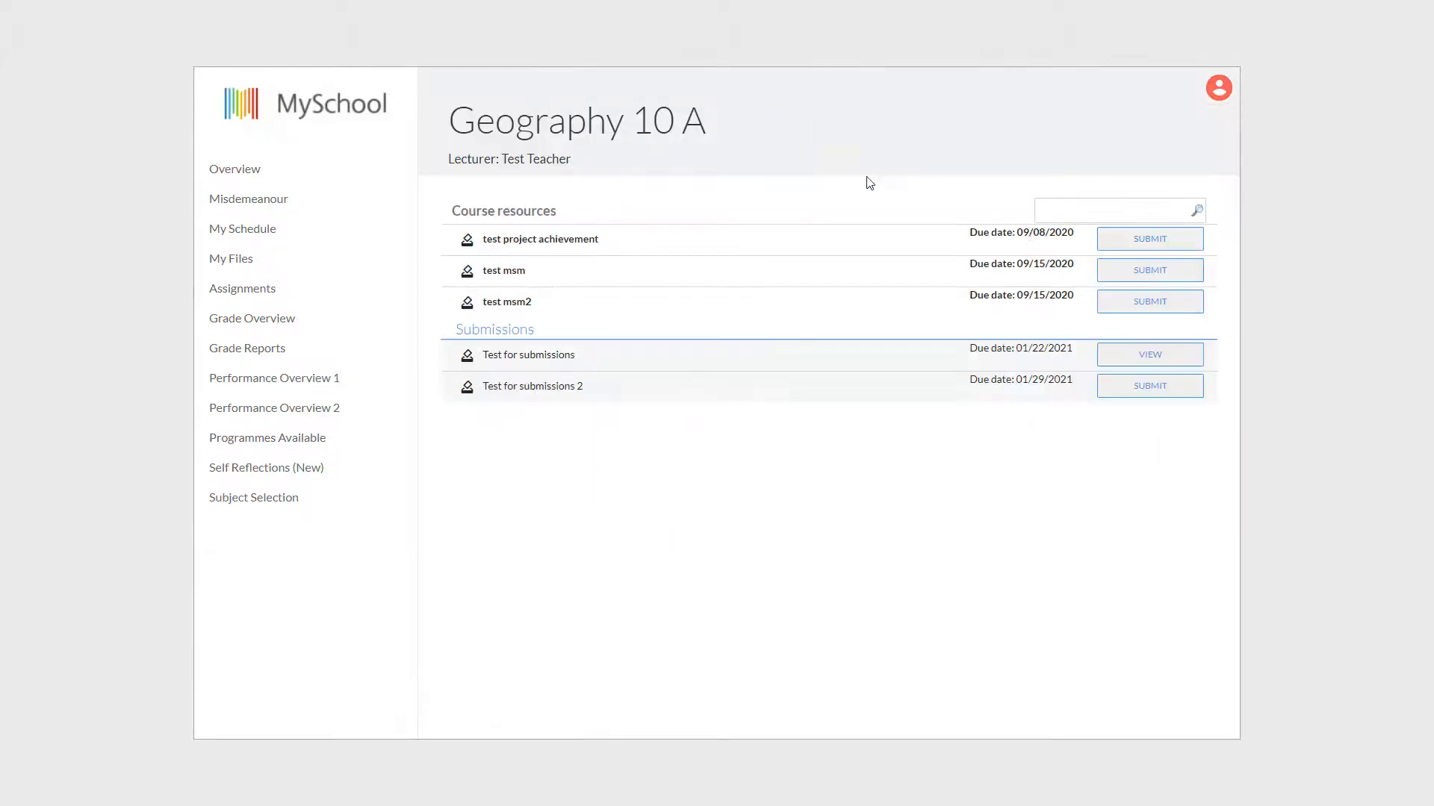
Step: Reopen the Test for submissions 2 work from the Geography 10 A course resources, review it and submit it again
left_click(1137, 397)
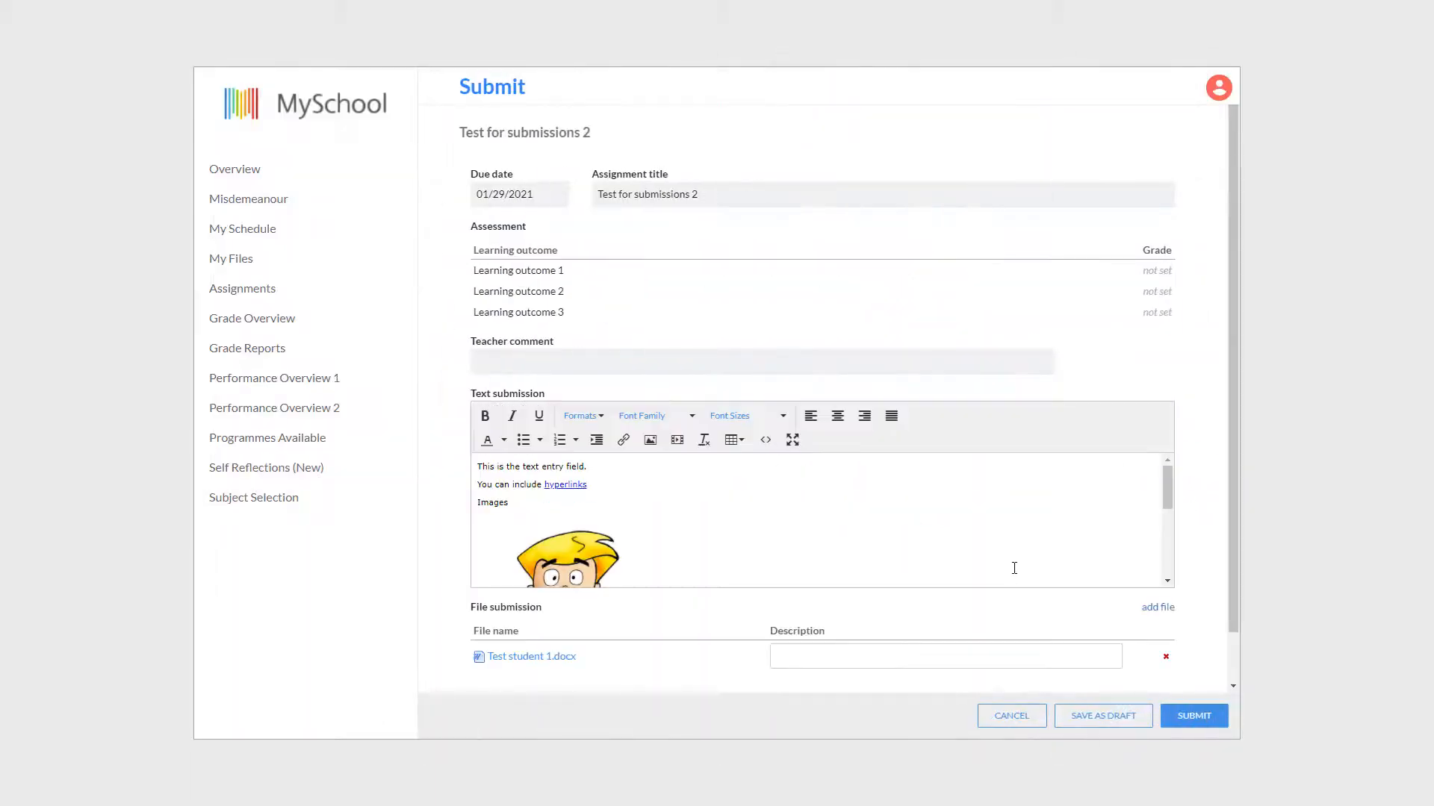
scroll(1014, 568, "down", 2)
left_click(1195, 715)
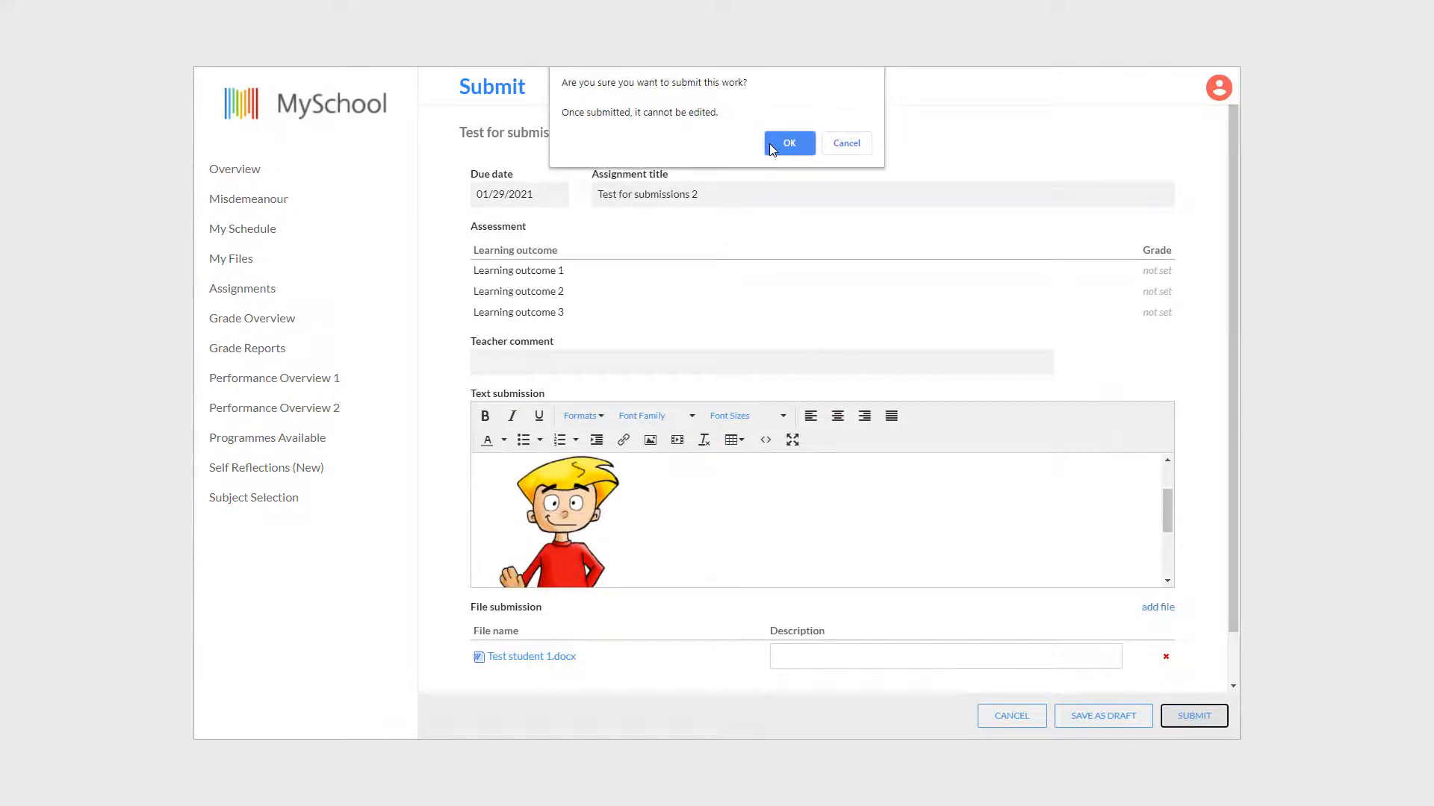
left_click(779, 144)
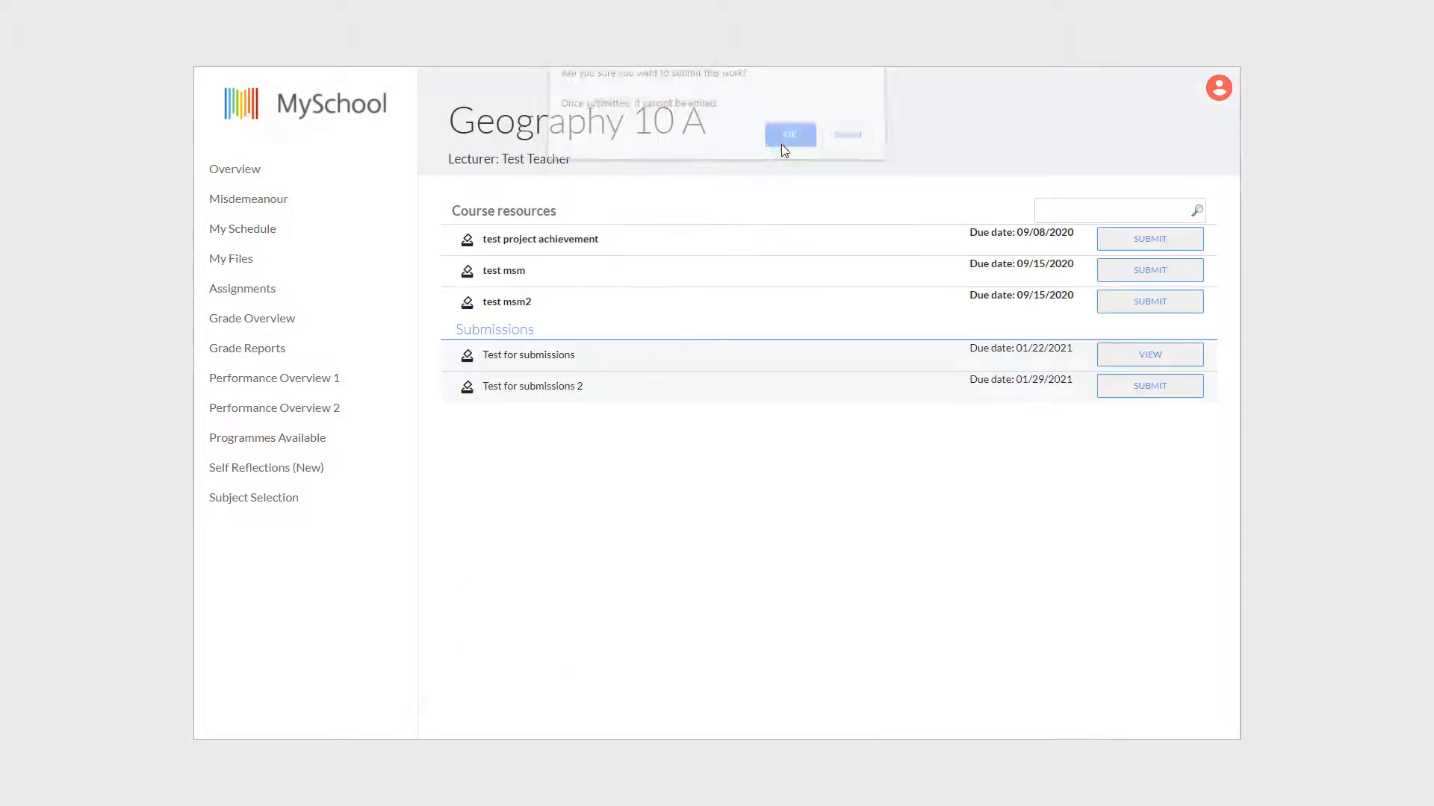
Step: Open the submitted Test for submissions 2 work from the student's assignments list and submit it again with confirmation
left_click(288, 299)
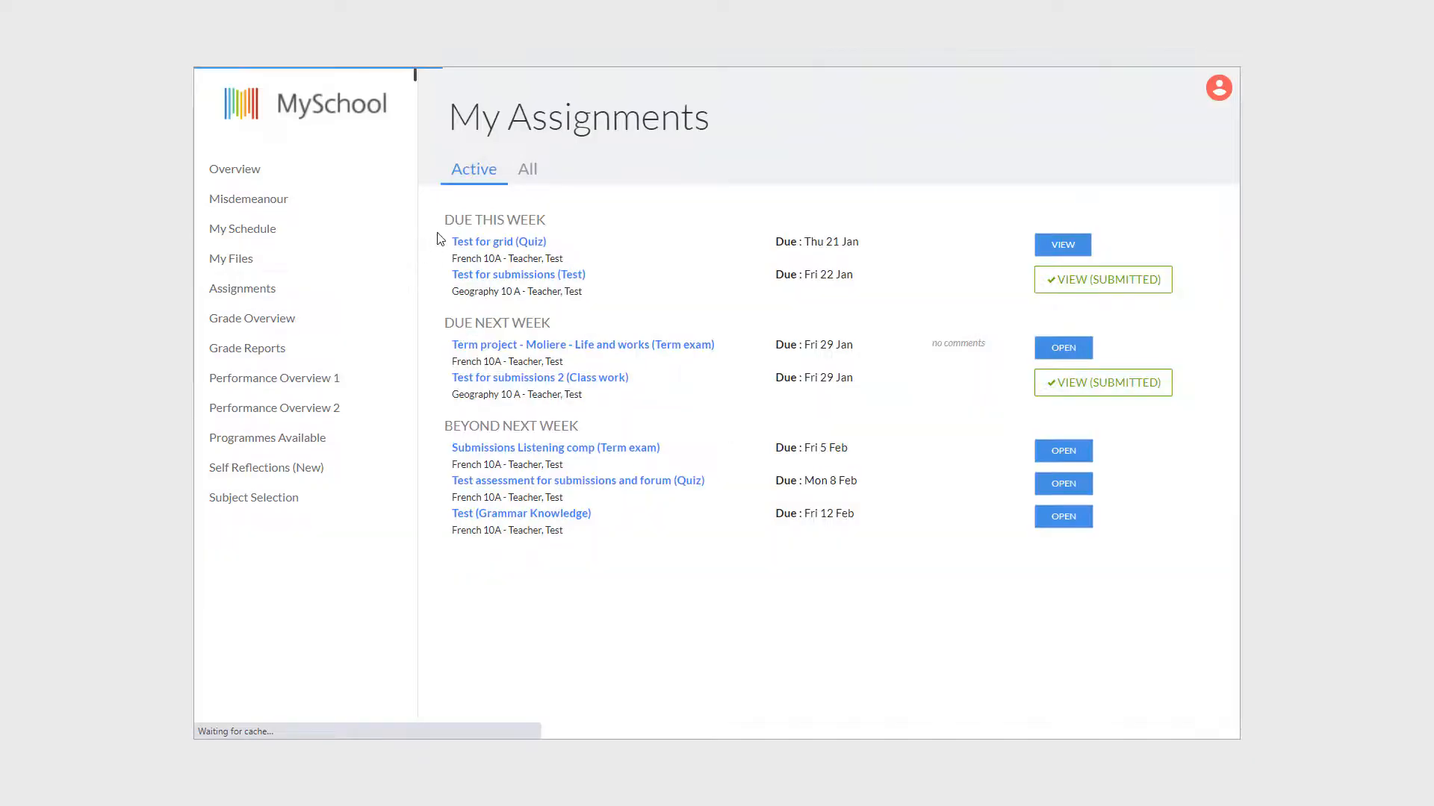
left_click(1073, 383)
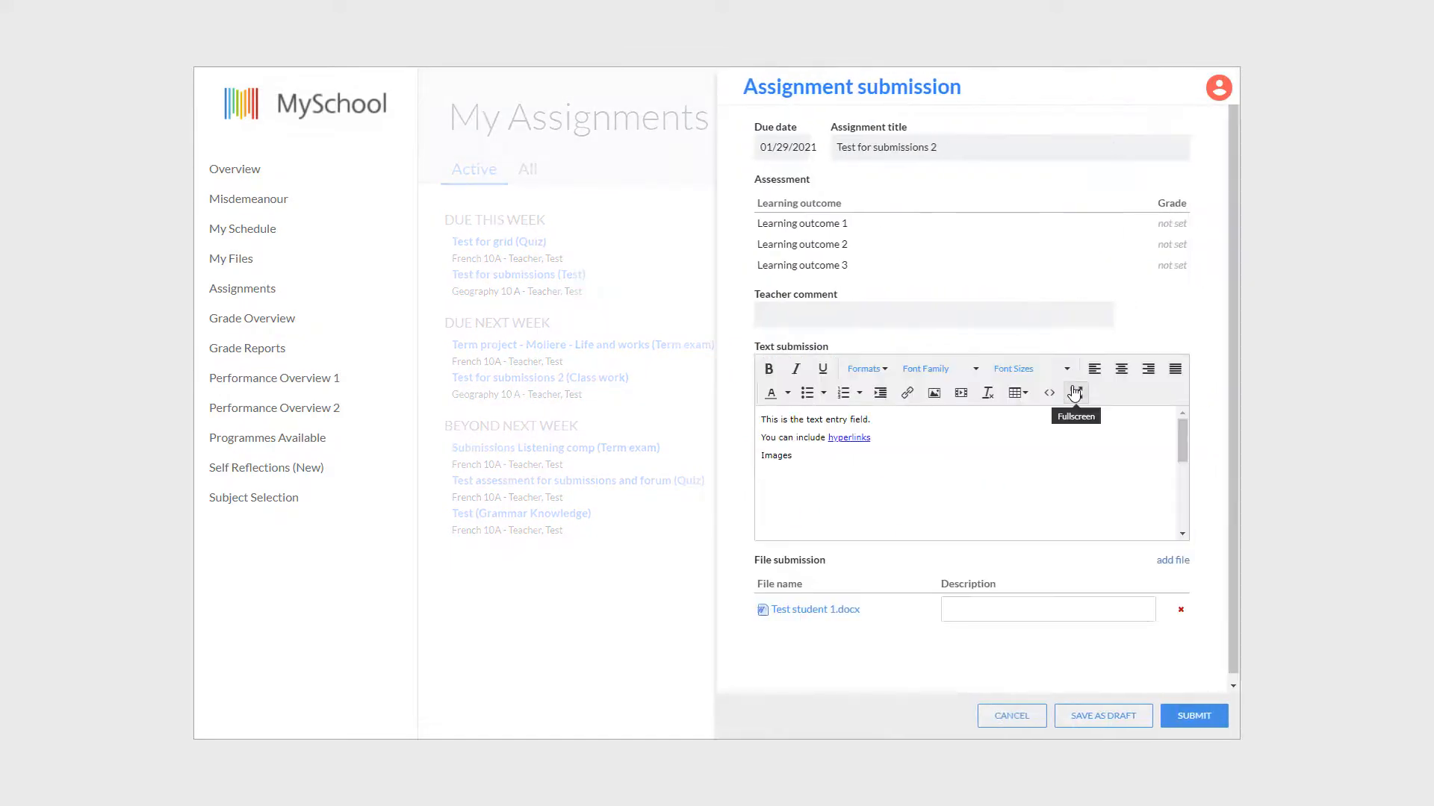
left_click(1192, 714)
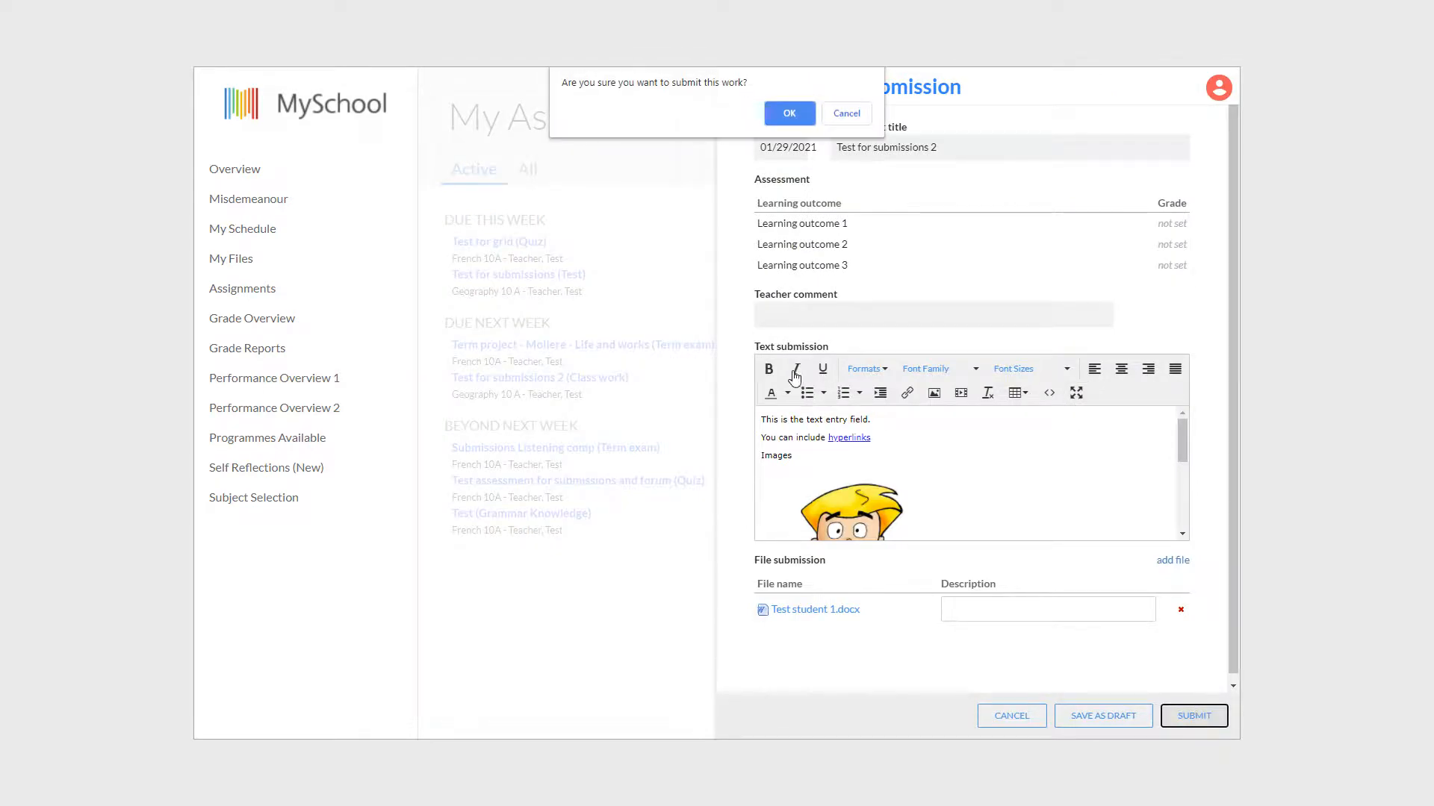
left_click(789, 117)
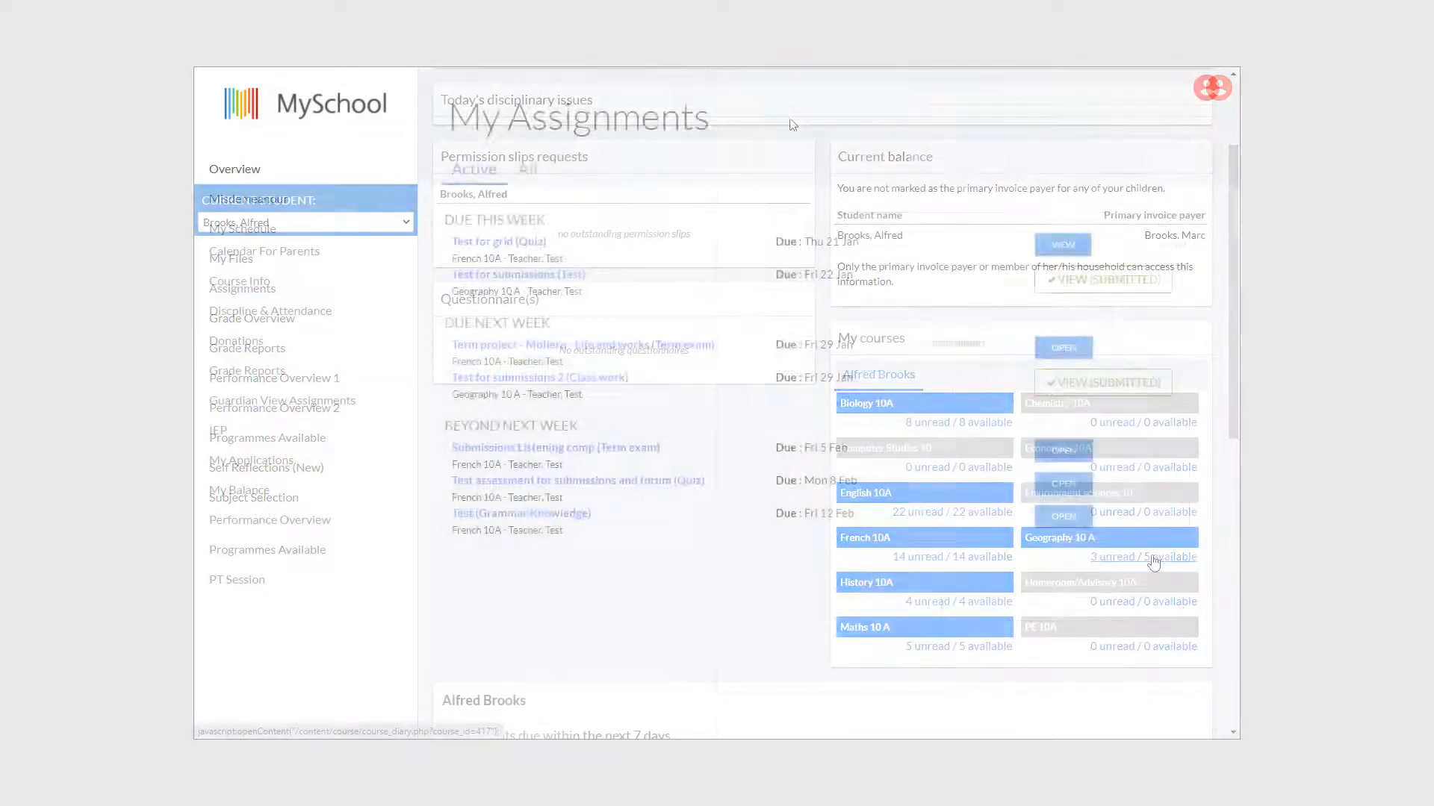
Step: As the parent, review the child's Test for submissions and Test for submissions 2 work in the Geography 10 A course resources
left_click(1150, 558)
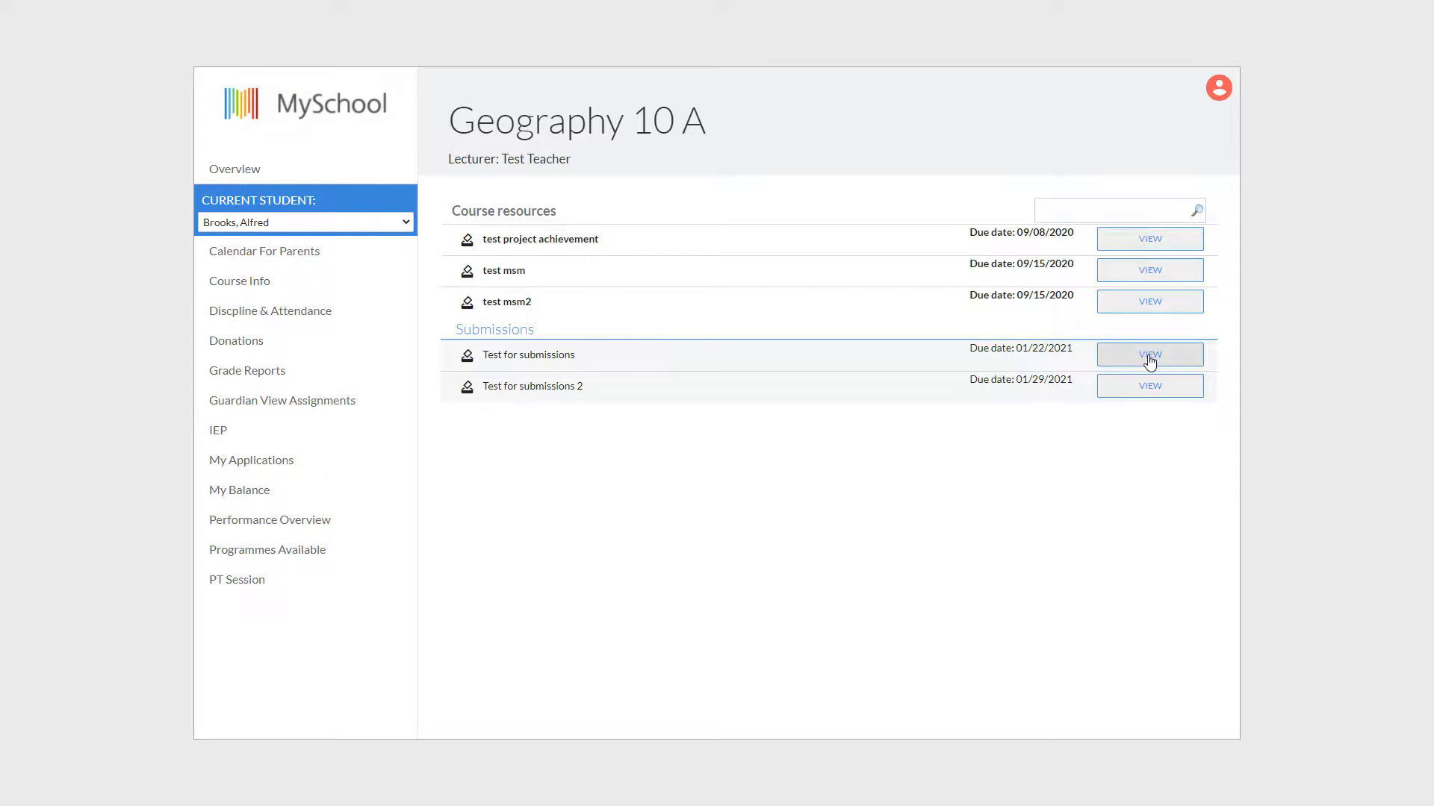
left_click(1150, 356)
scroll(919, 489, "down", 3)
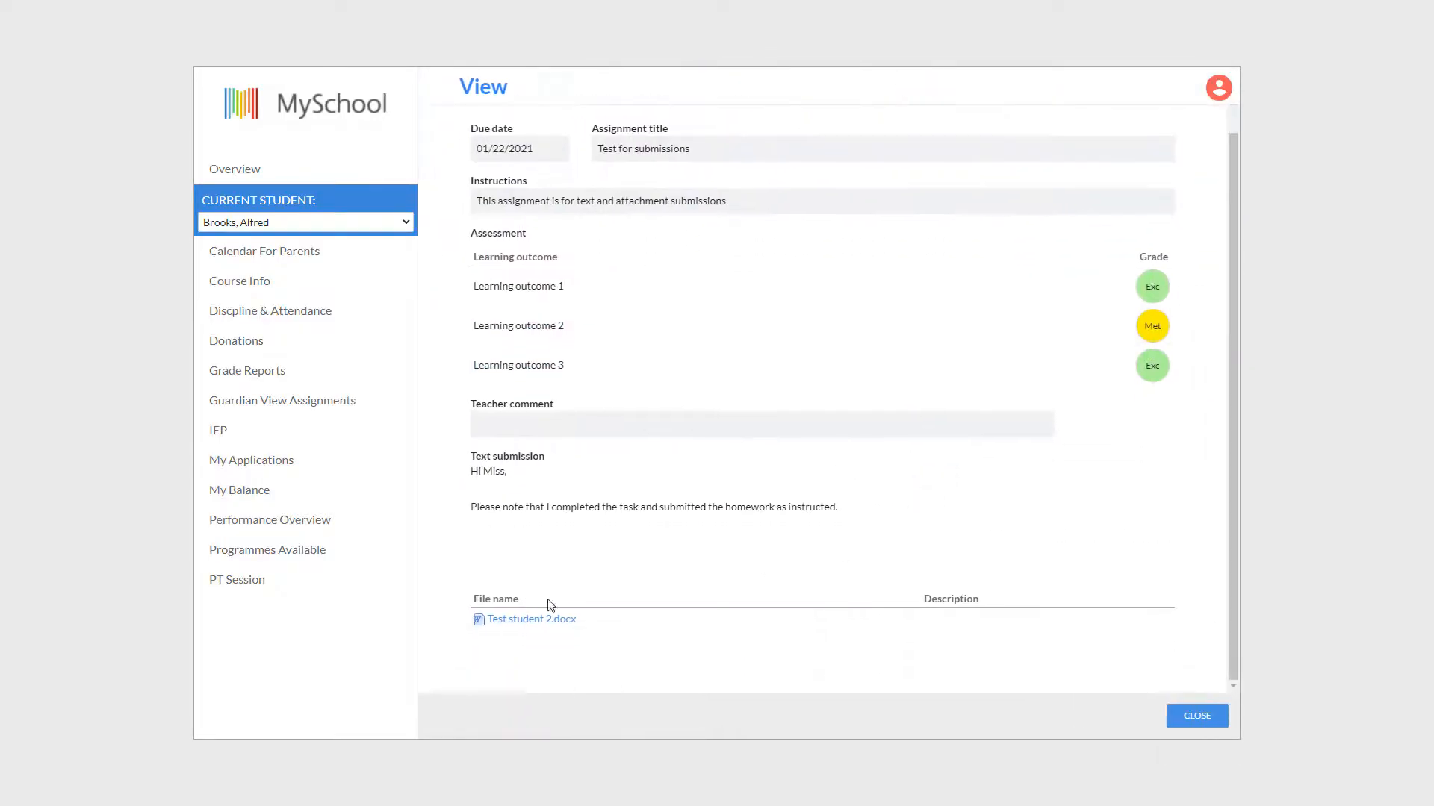
left_click(1197, 715)
left_click(1150, 387)
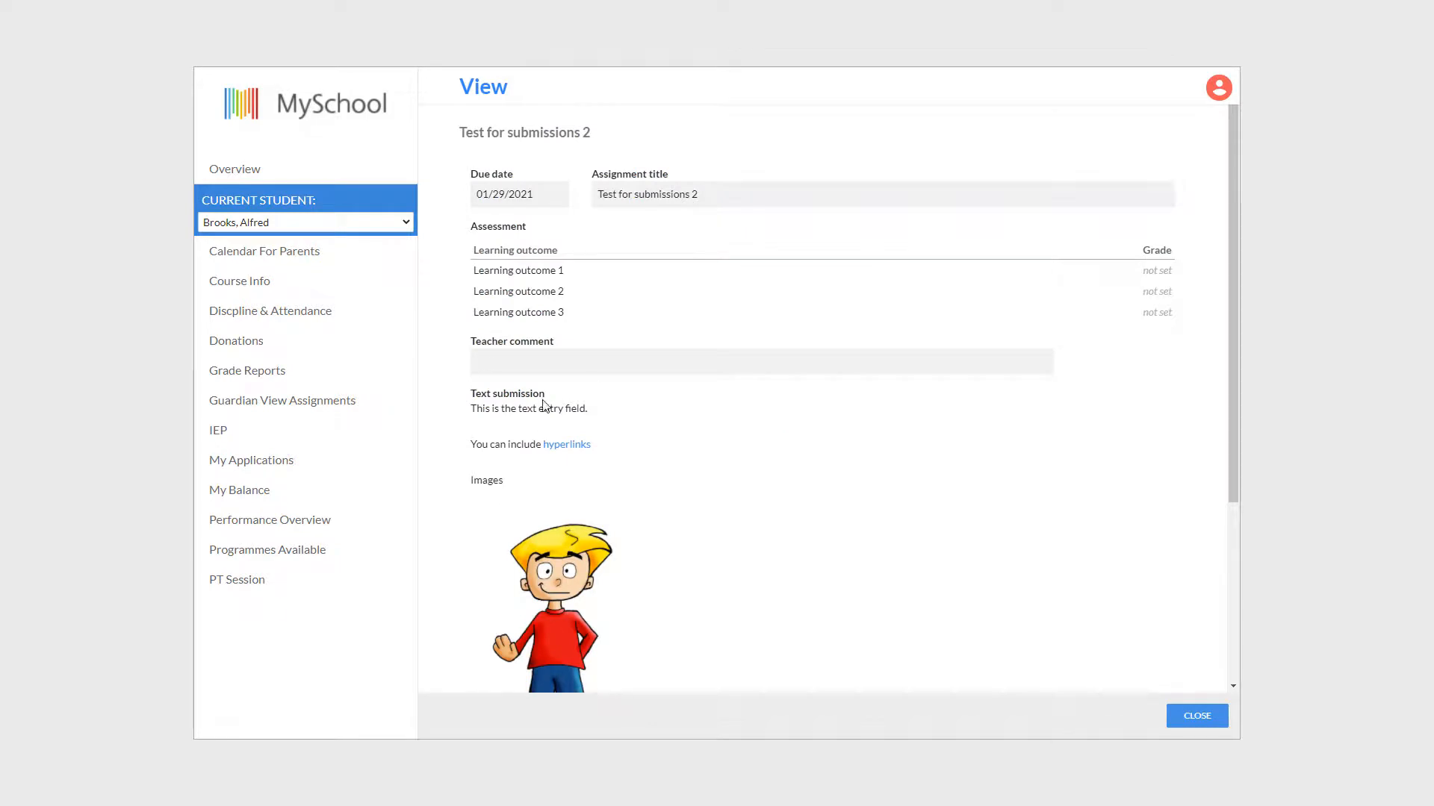
scroll(715, 469, "down", 3)
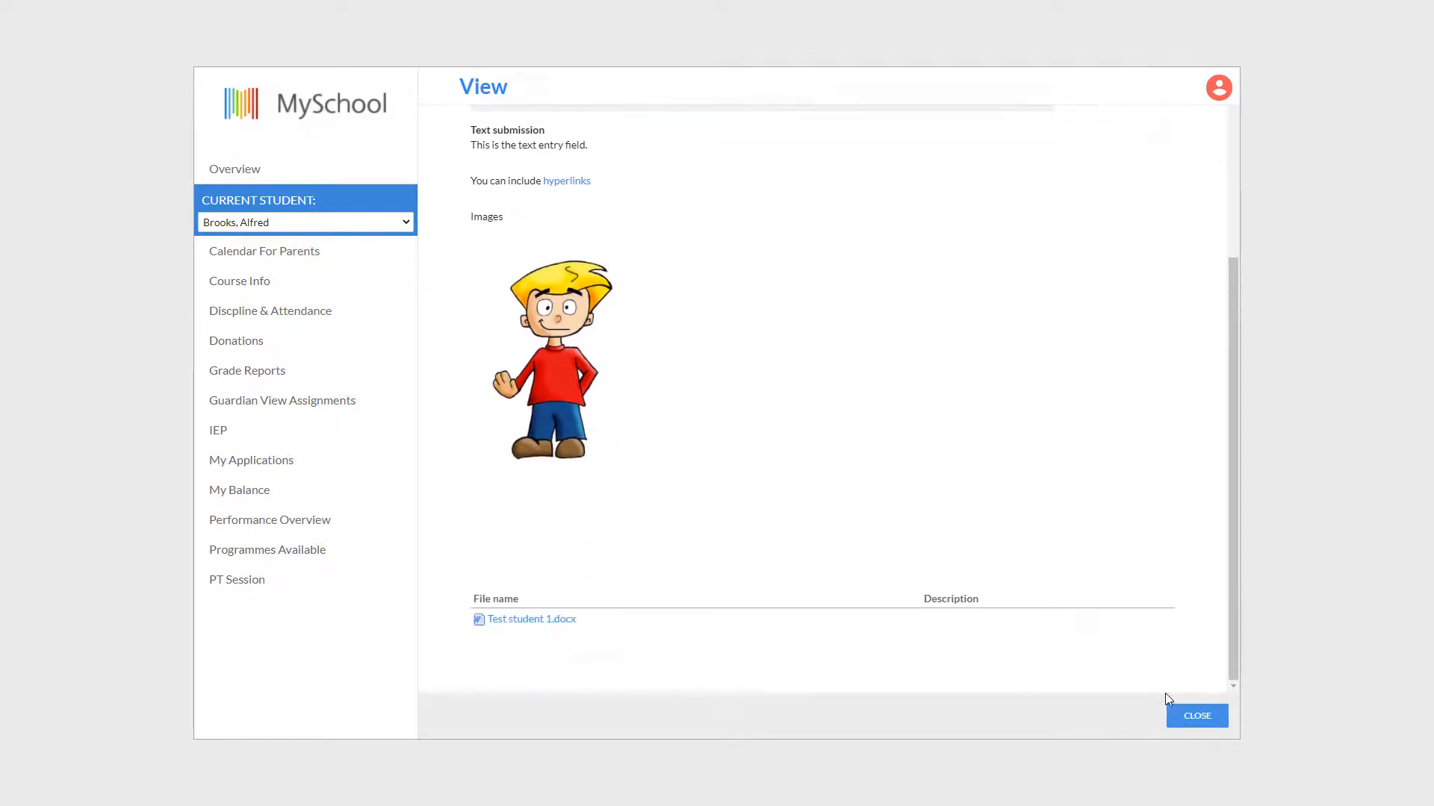
left_click(1181, 717)
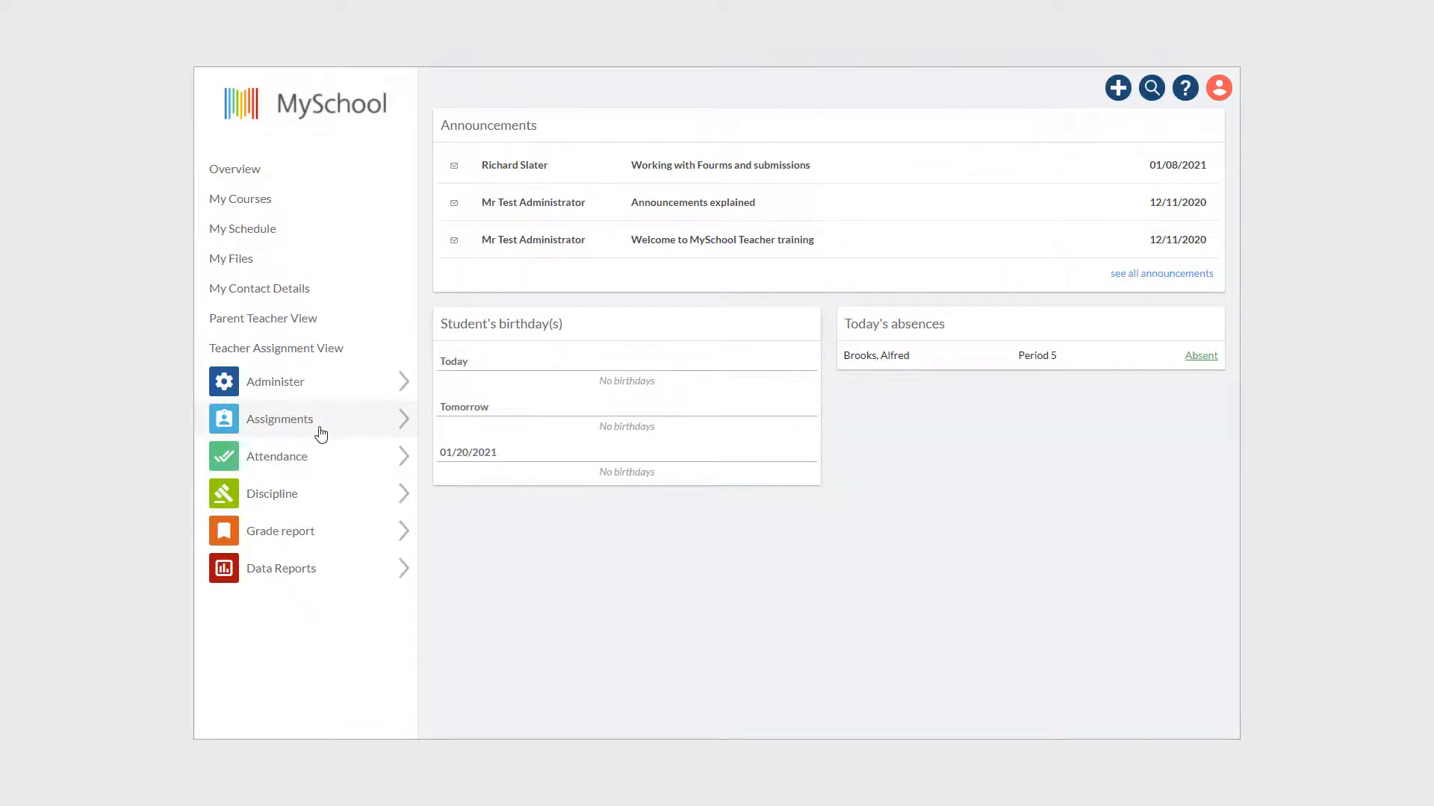
Step: As the teacher, open the assessment page of Test for submissions 2 from the Geography 10 A grade grid
left_click(321, 419)
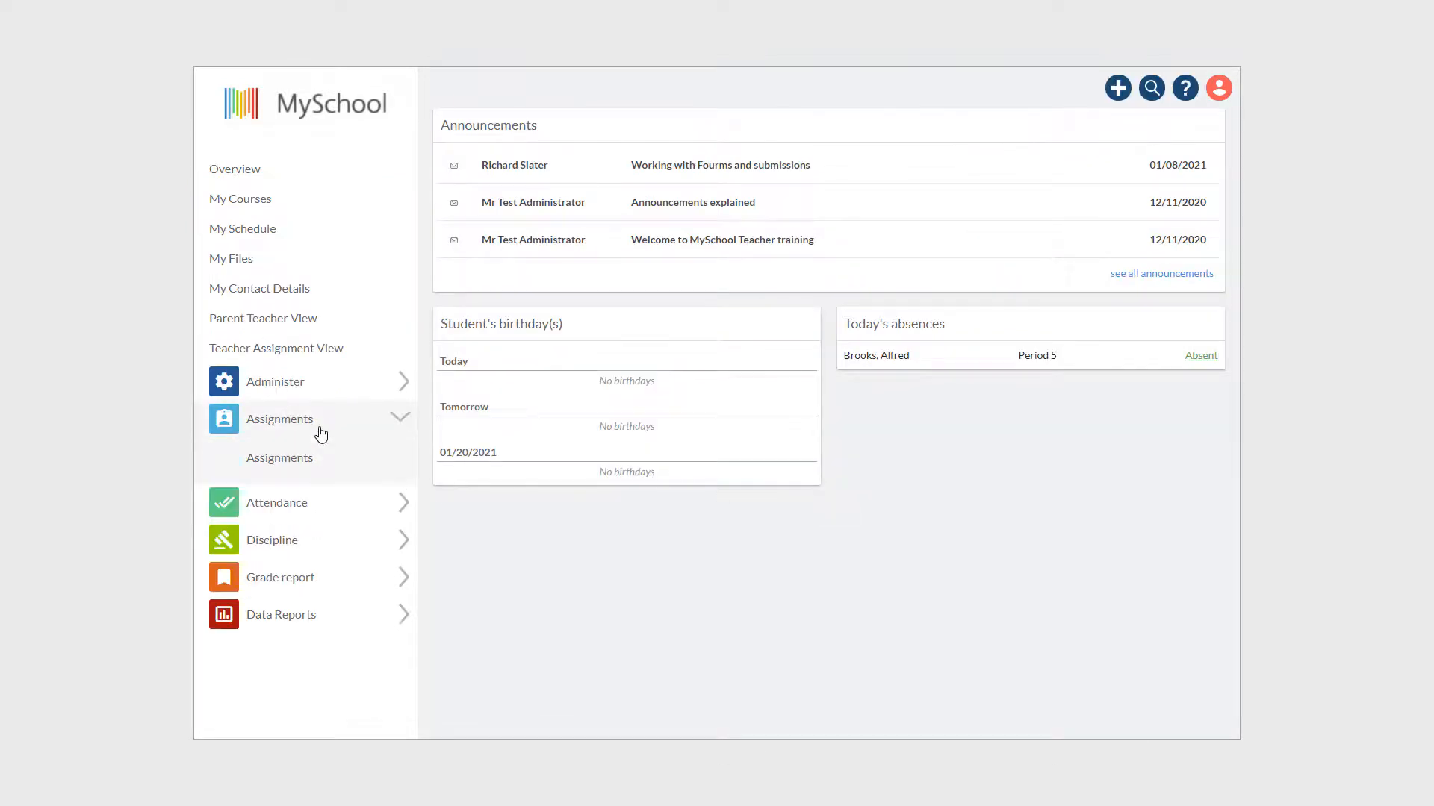
left_click(296, 458)
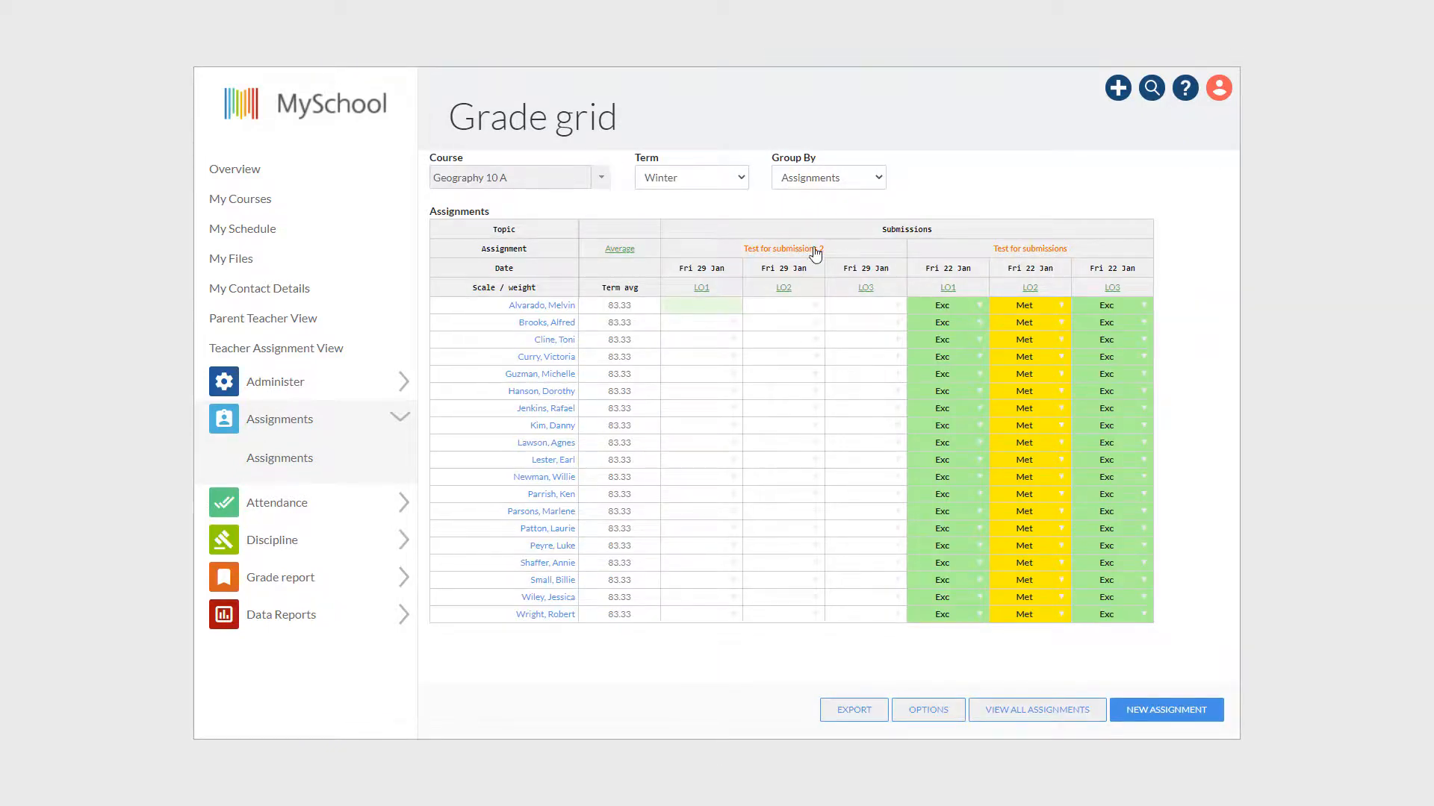
mouse_move(798, 254)
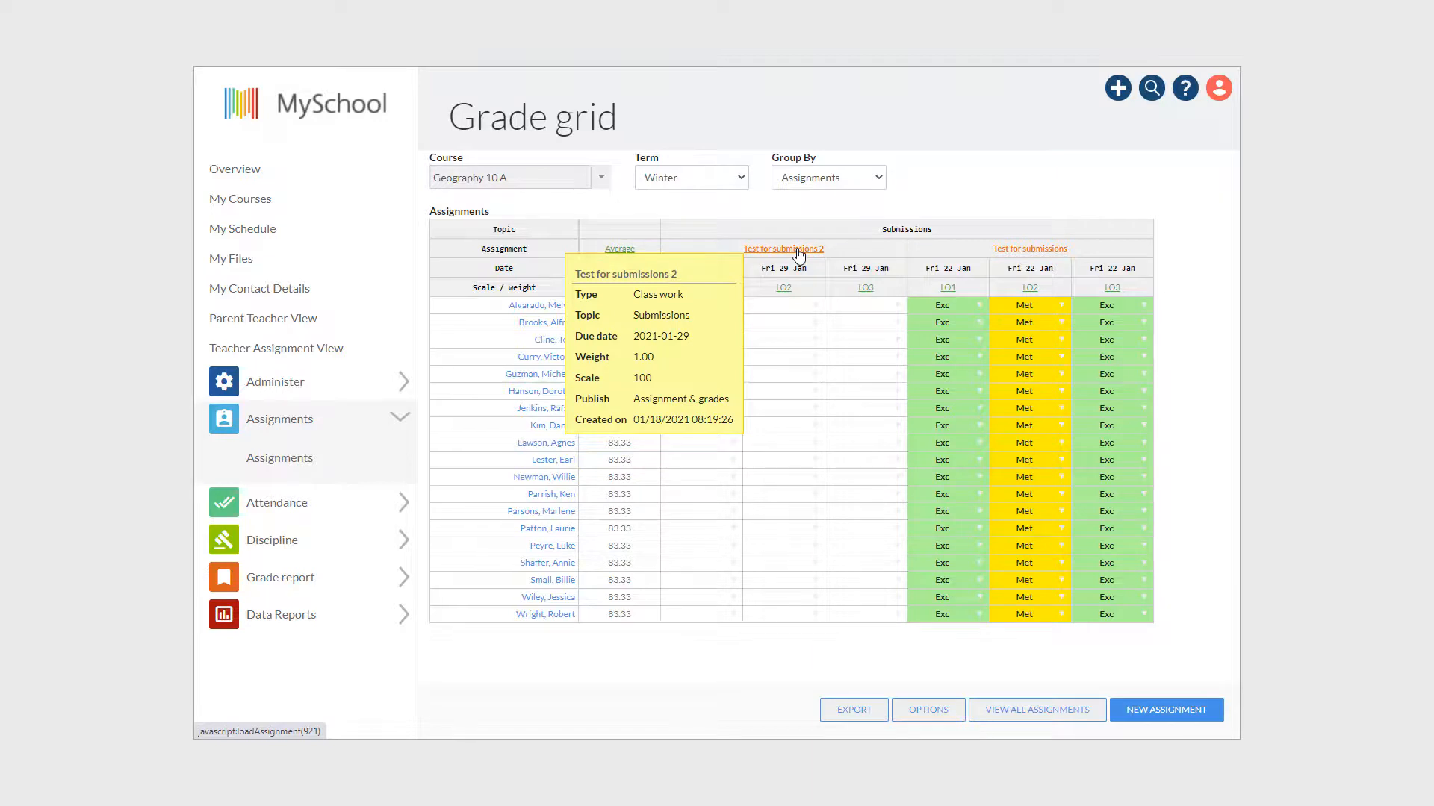
left_click(798, 251)
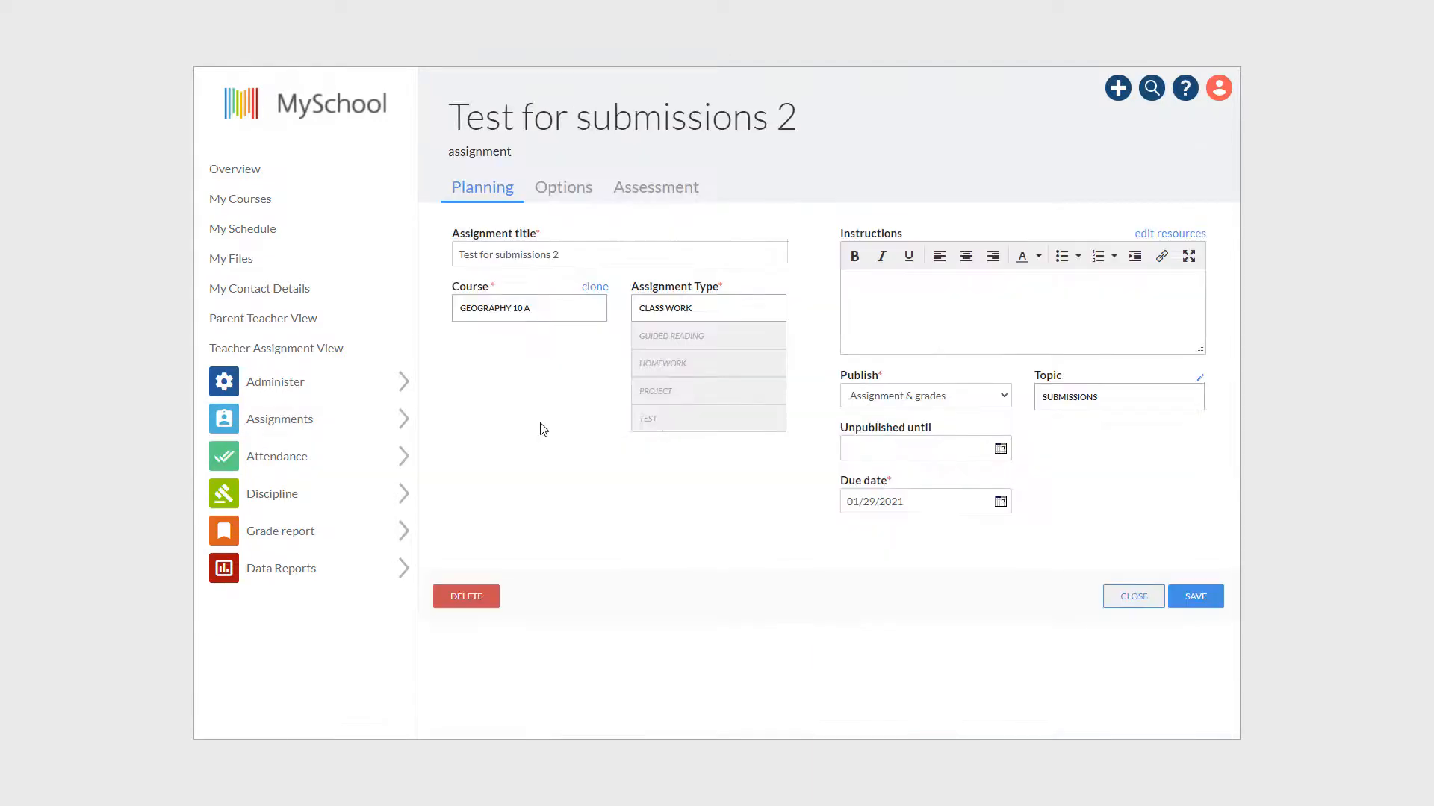
left_click(667, 191)
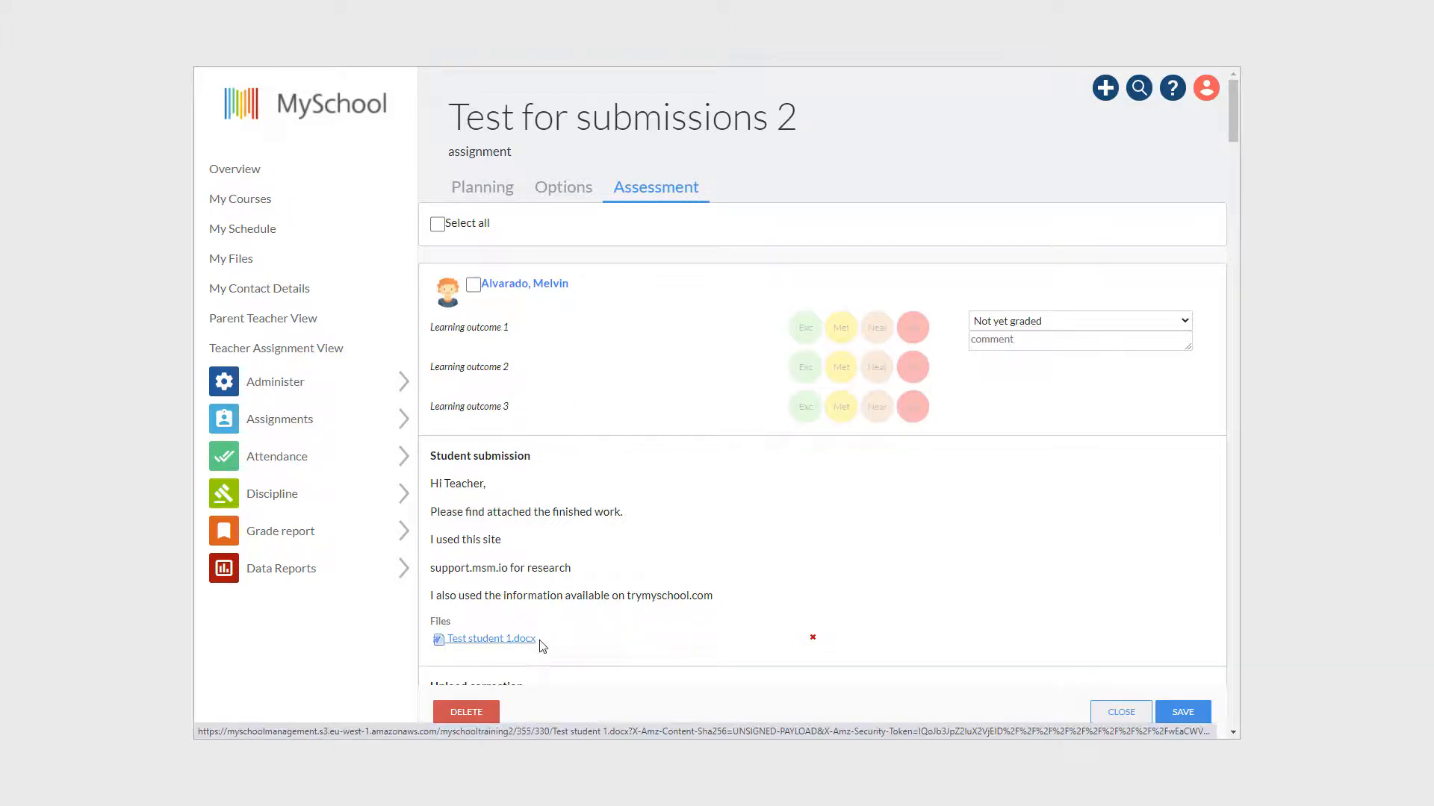
Step: Grade the first student's learning outcomes 1, 2 and 3 as Near, Met and Exc, with the status Graded
scroll(643, 502, "down", 1)
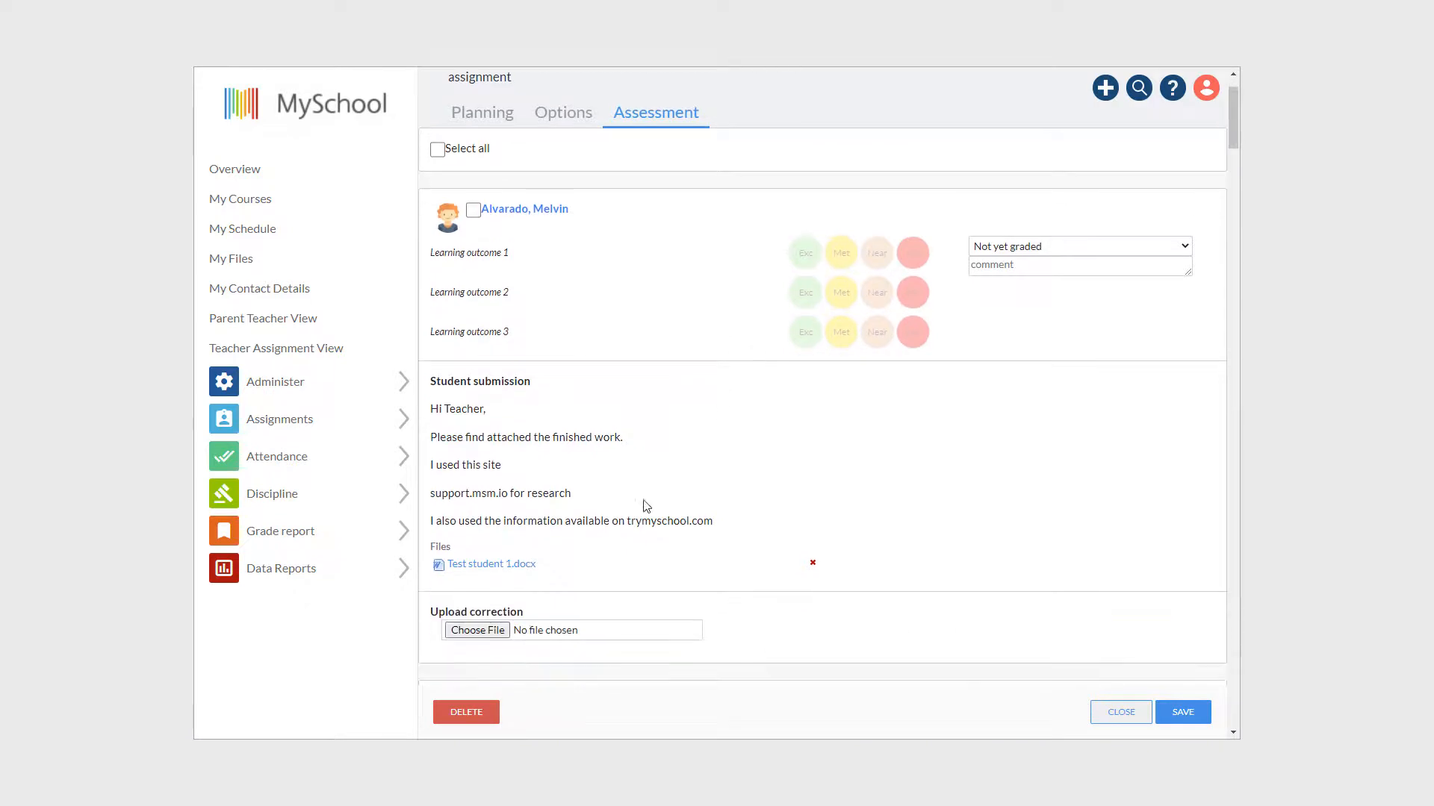
left_click(841, 293)
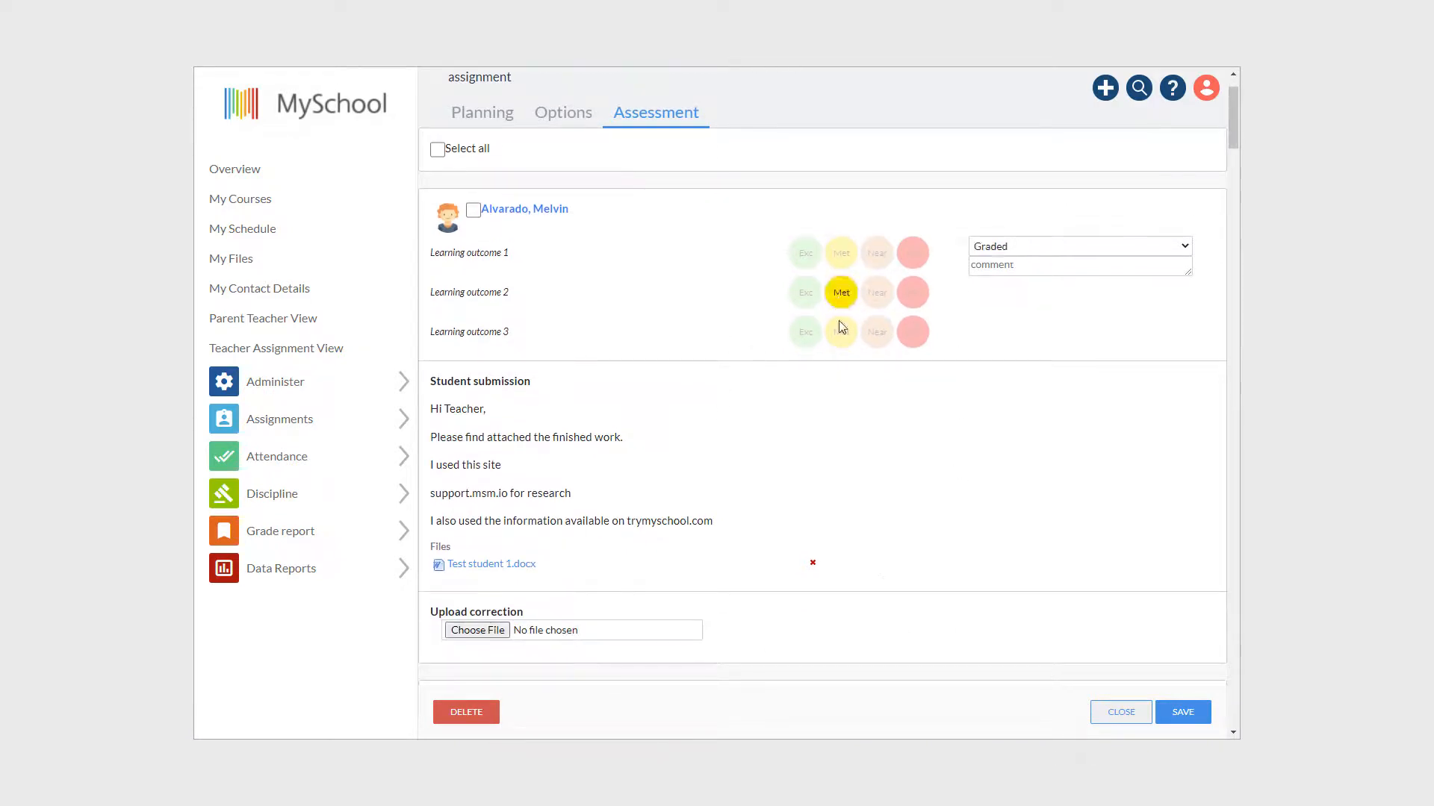
left_click(802, 334)
left_click(876, 252)
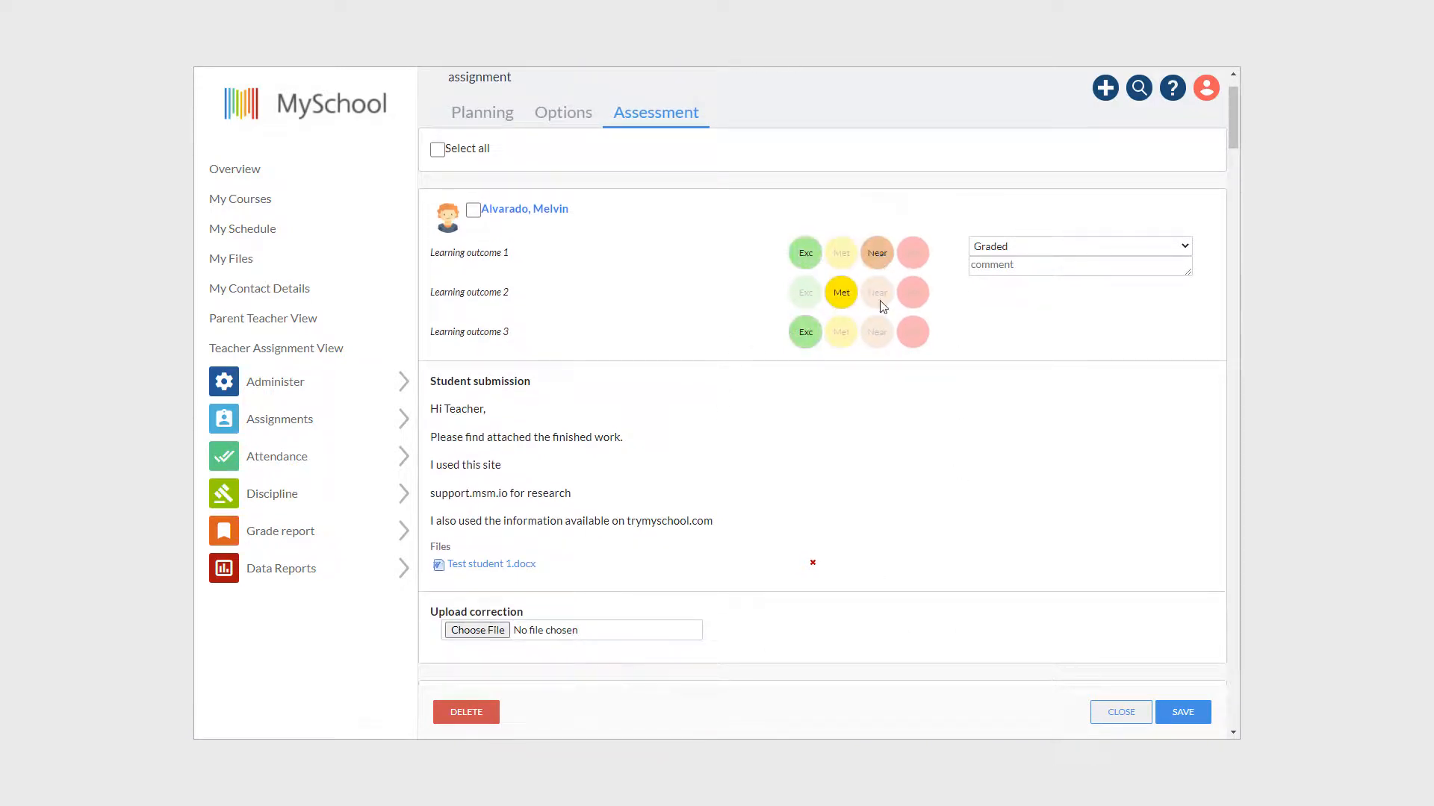
left_click(1094, 249)
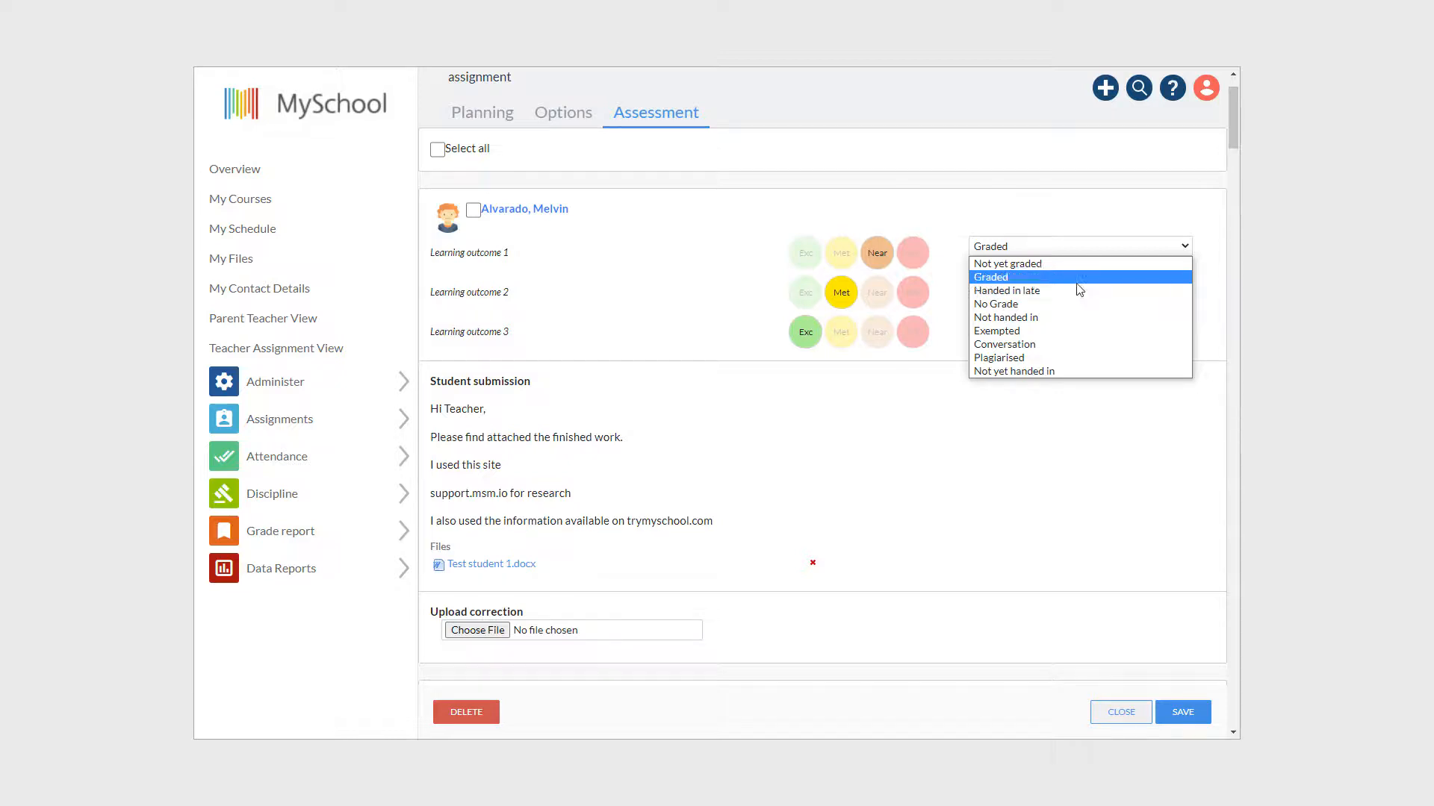
left_click(1077, 284)
Step: Comment "Thanks for submitting the work" with a note to check the returned copy, and upload Test student 1.docx as the correction
left_click(1070, 266)
type("Well done")
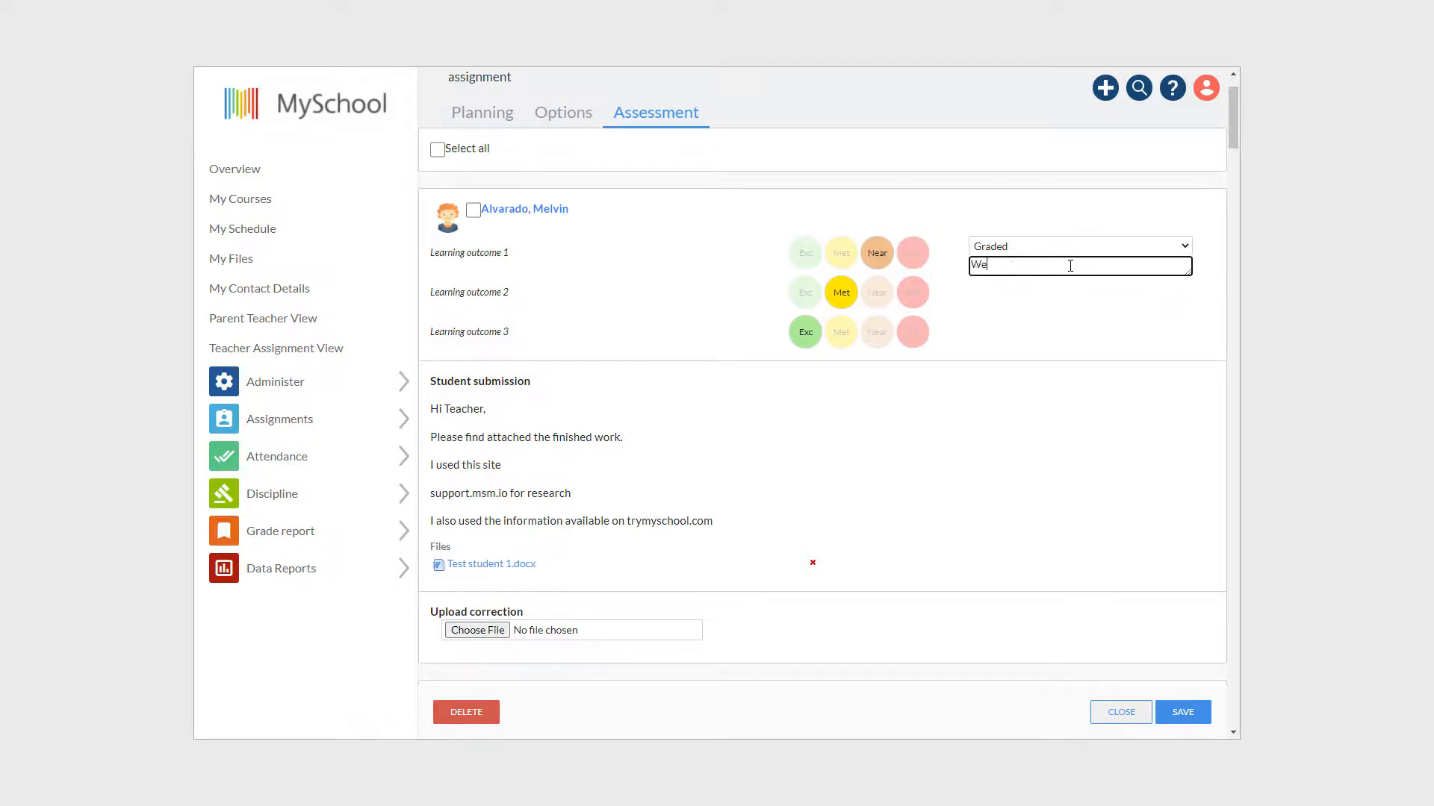
type(" Melvin. Thanks for submitting")
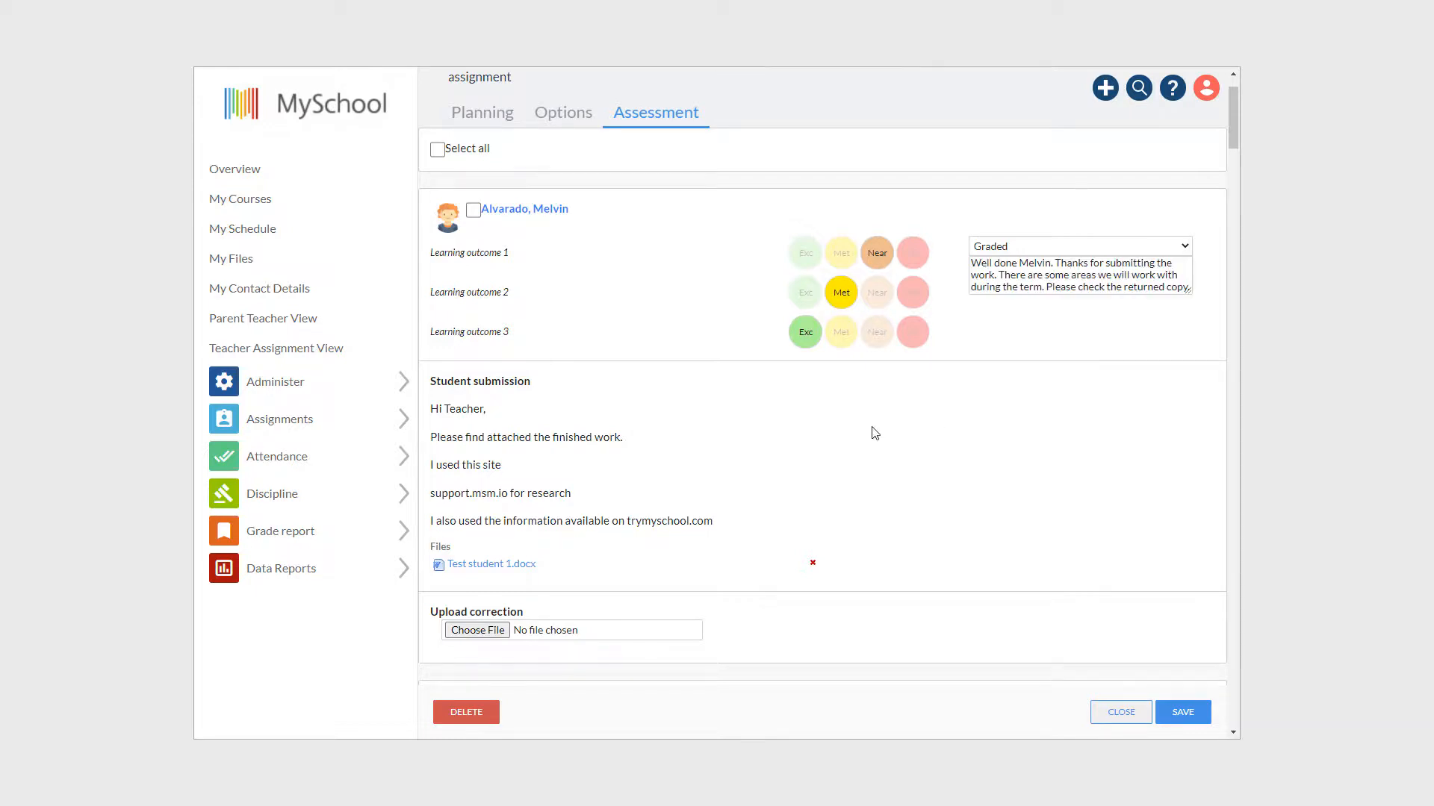
scroll(851, 430, "down", 1)
left_click(509, 560)
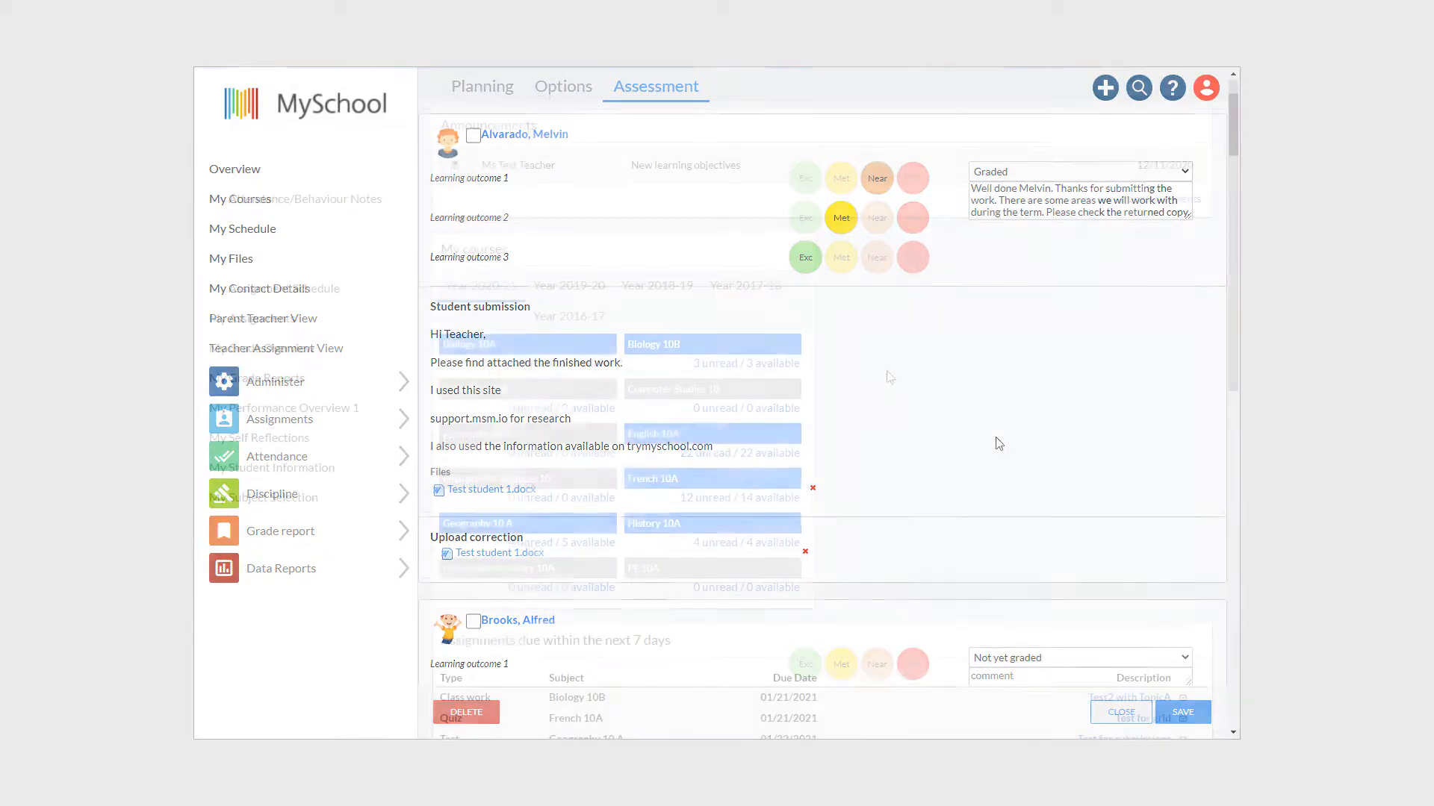
Step: As the student, open Test for submissions 2 from the assignments list and review its grades, teacher comment and submission
left_click(298, 325)
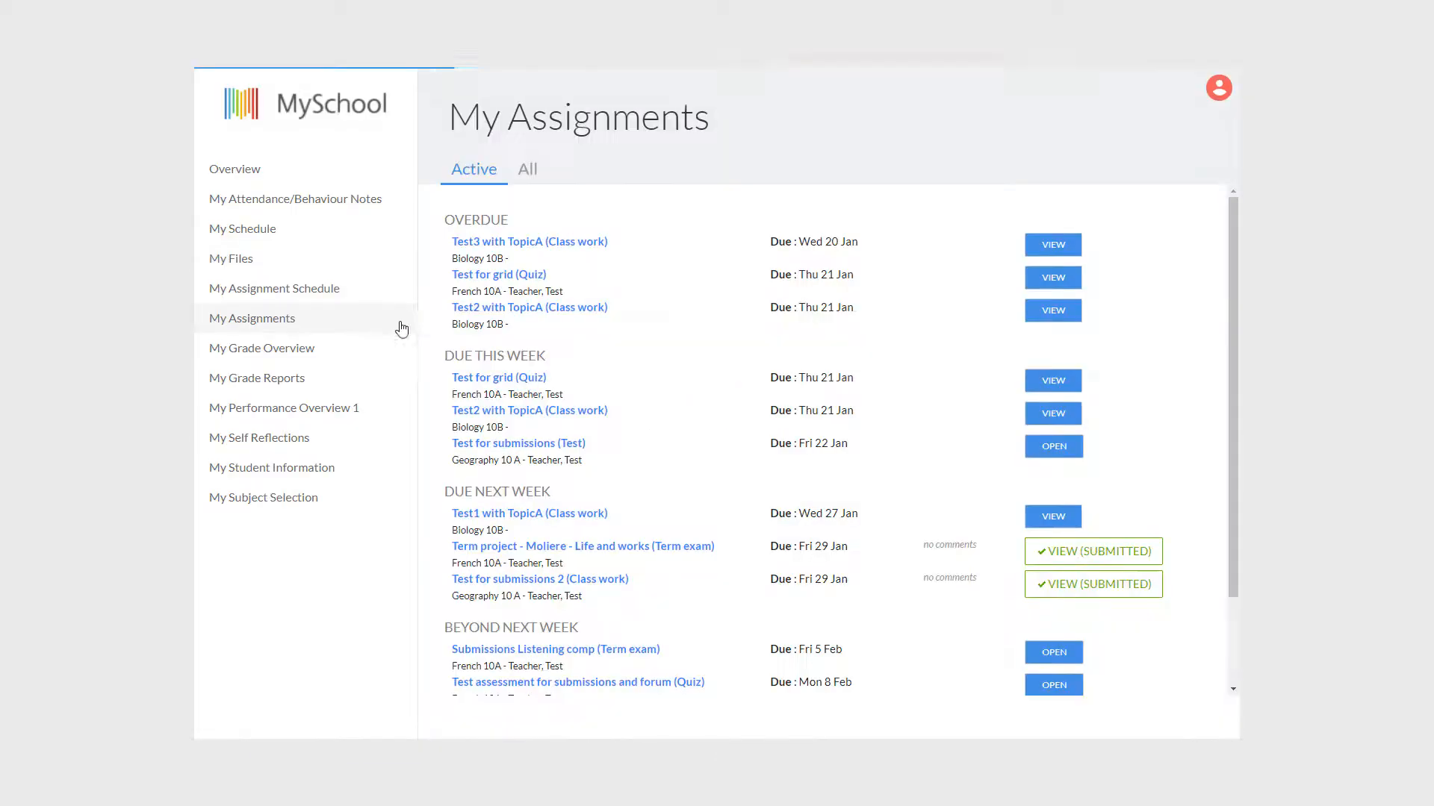
scroll(886, 413, "down", 2)
left_click(1058, 480)
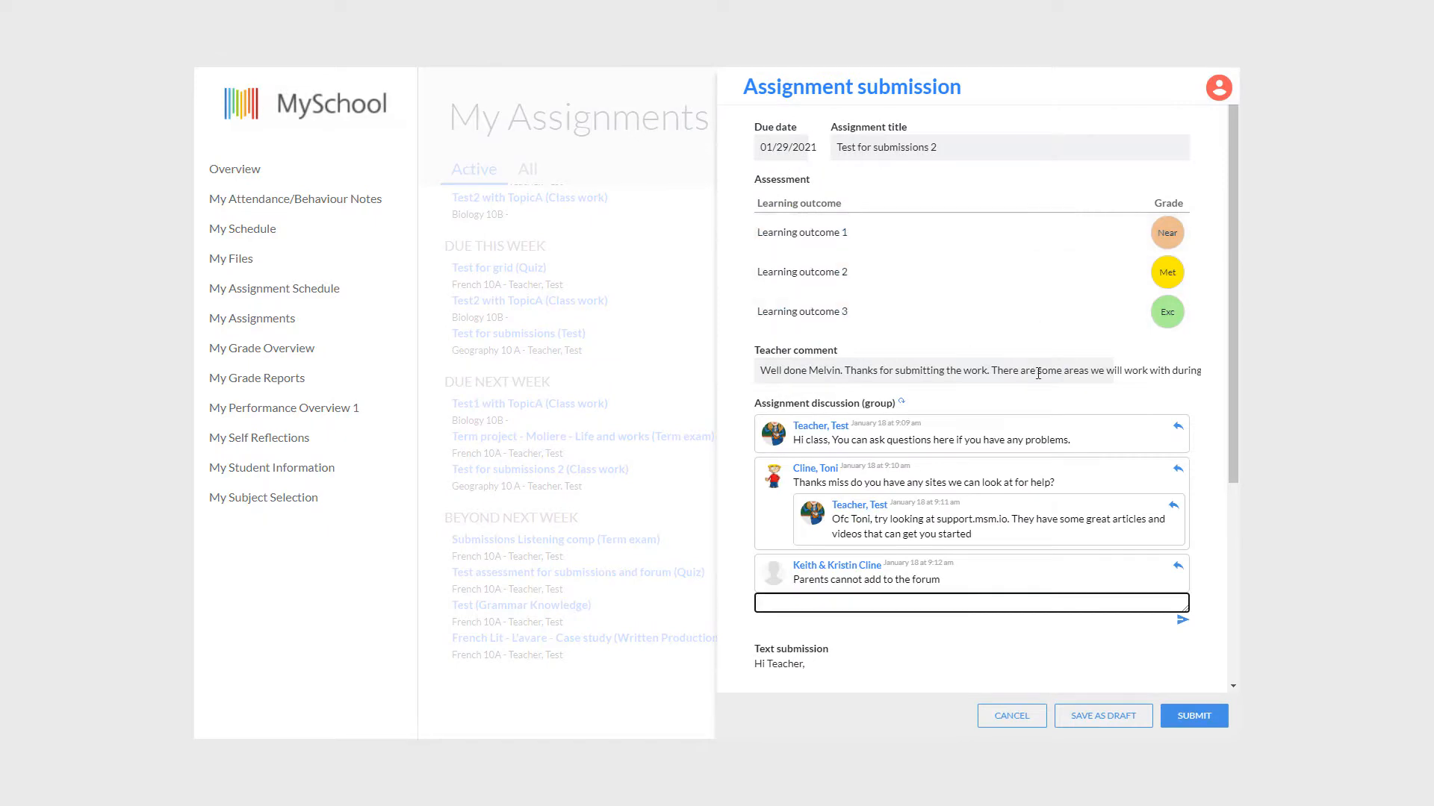
scroll(1017, 496, "down", 4)
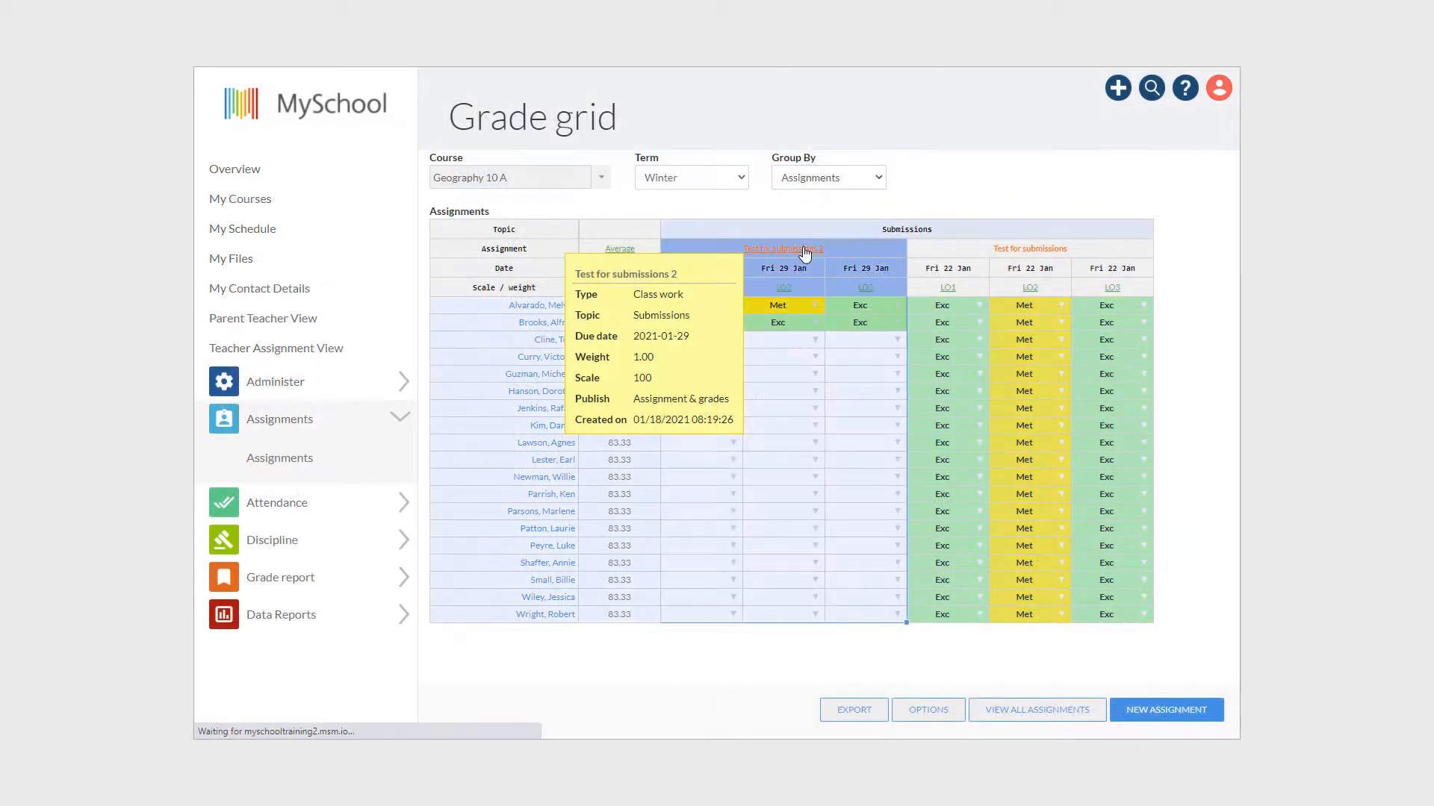
Step: Set Test for submissions 2's discussion thread to Assignment only and post "Hi class, You can ask questions here if you have any problems."
left_click(805, 254)
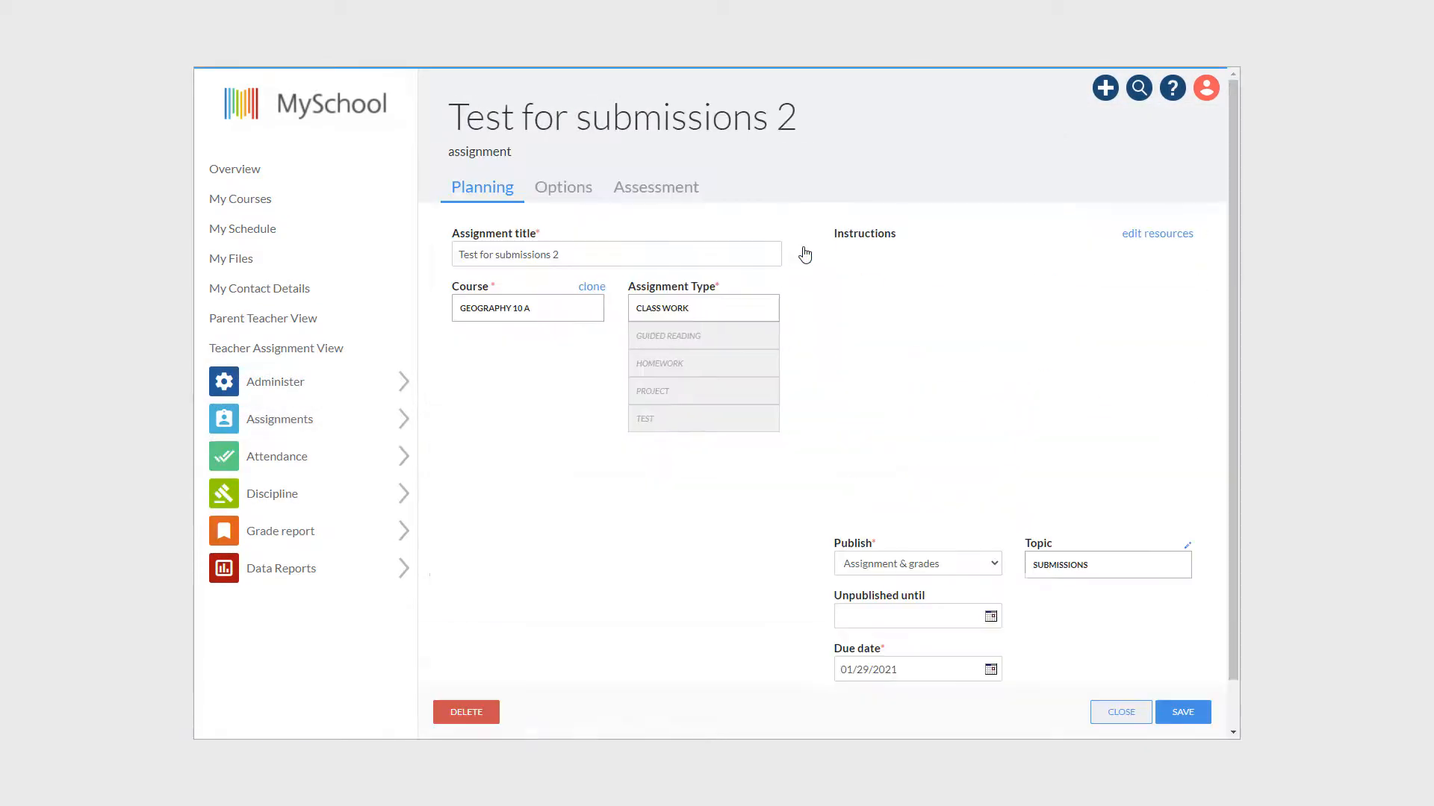
left_click(556, 188)
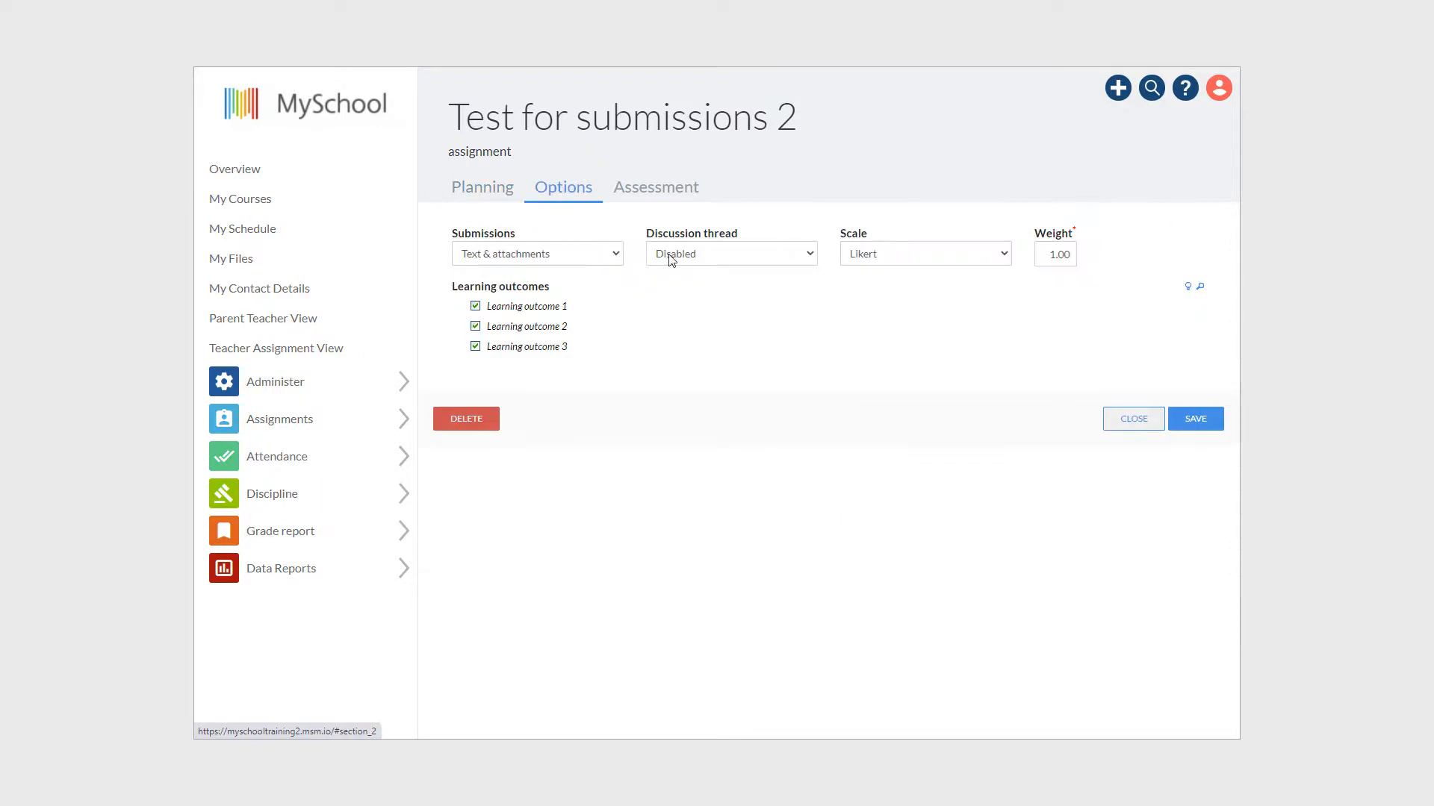
left_click(732, 254)
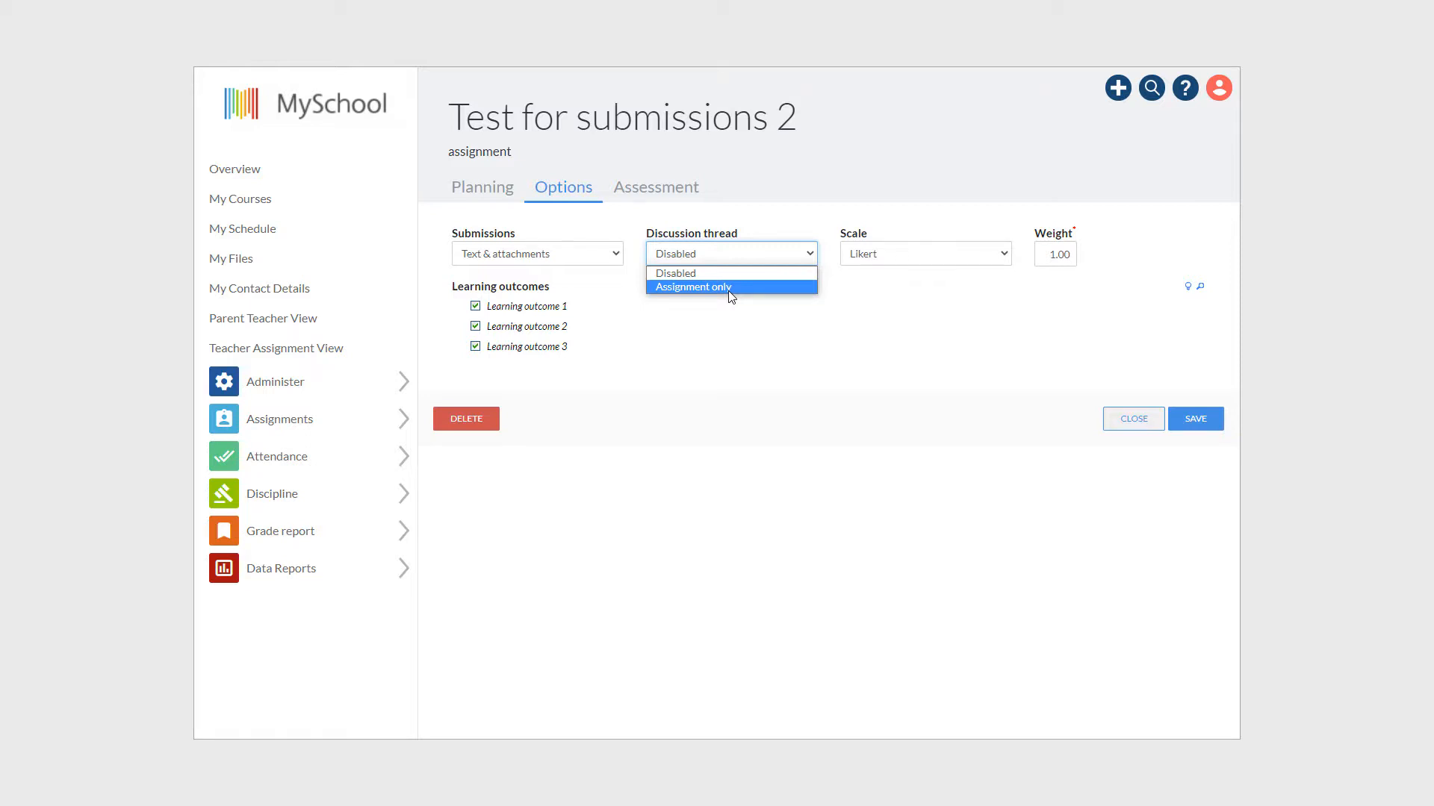
left_click(731, 288)
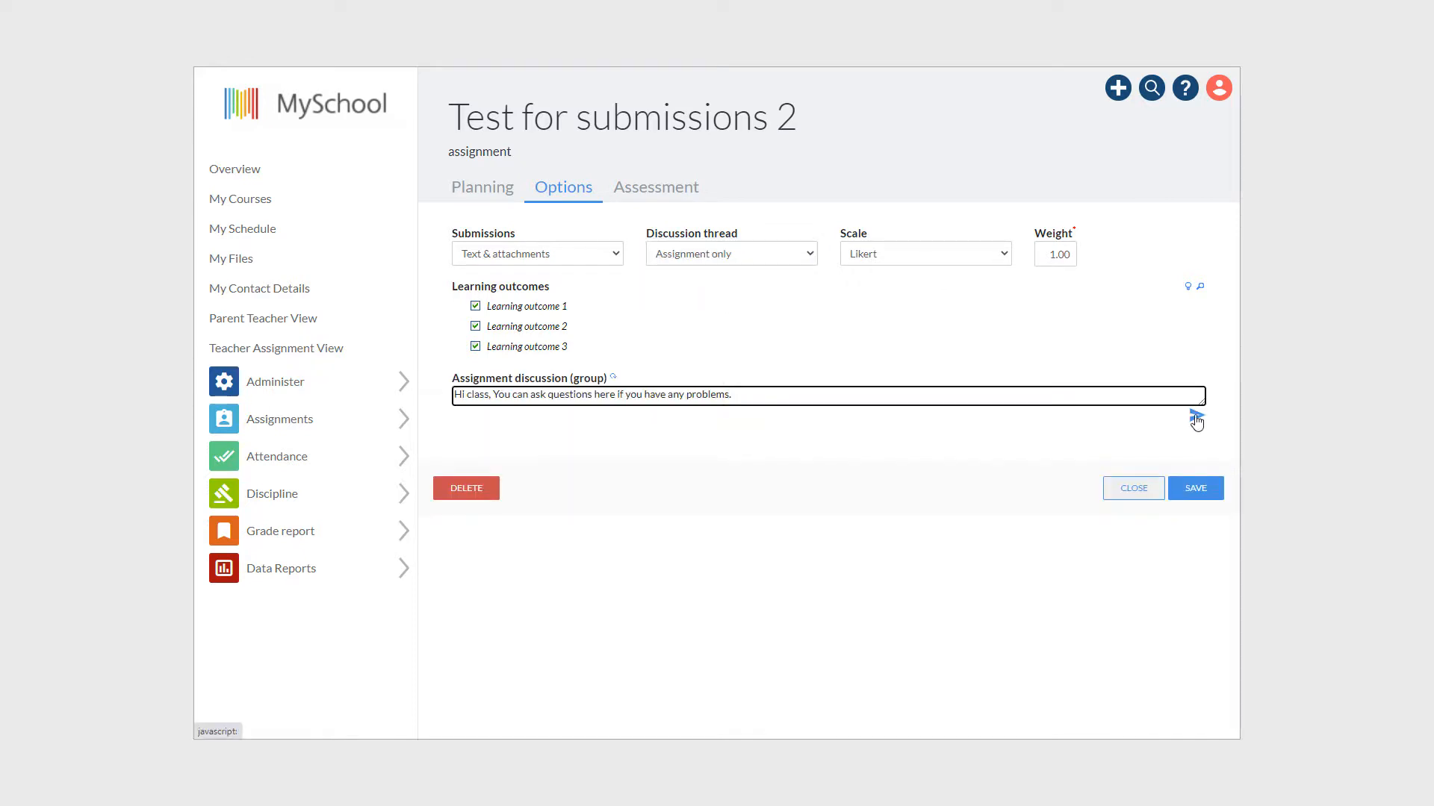
left_click(1196, 419)
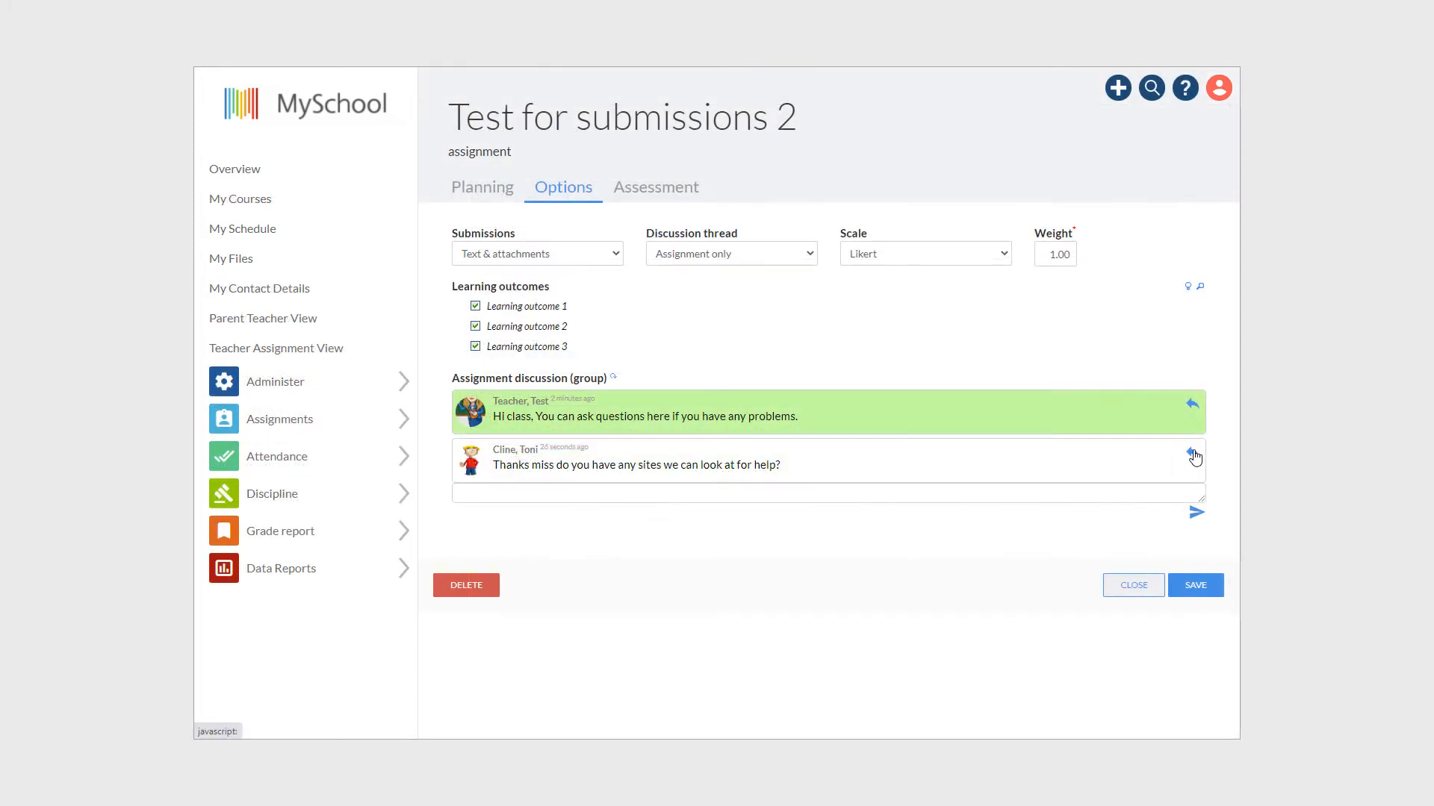
Step: Reply to the student's help question with "try looking at support.msm.io. They have some great articles and videos that can get you started", and save the assignment
left_click(1193, 454)
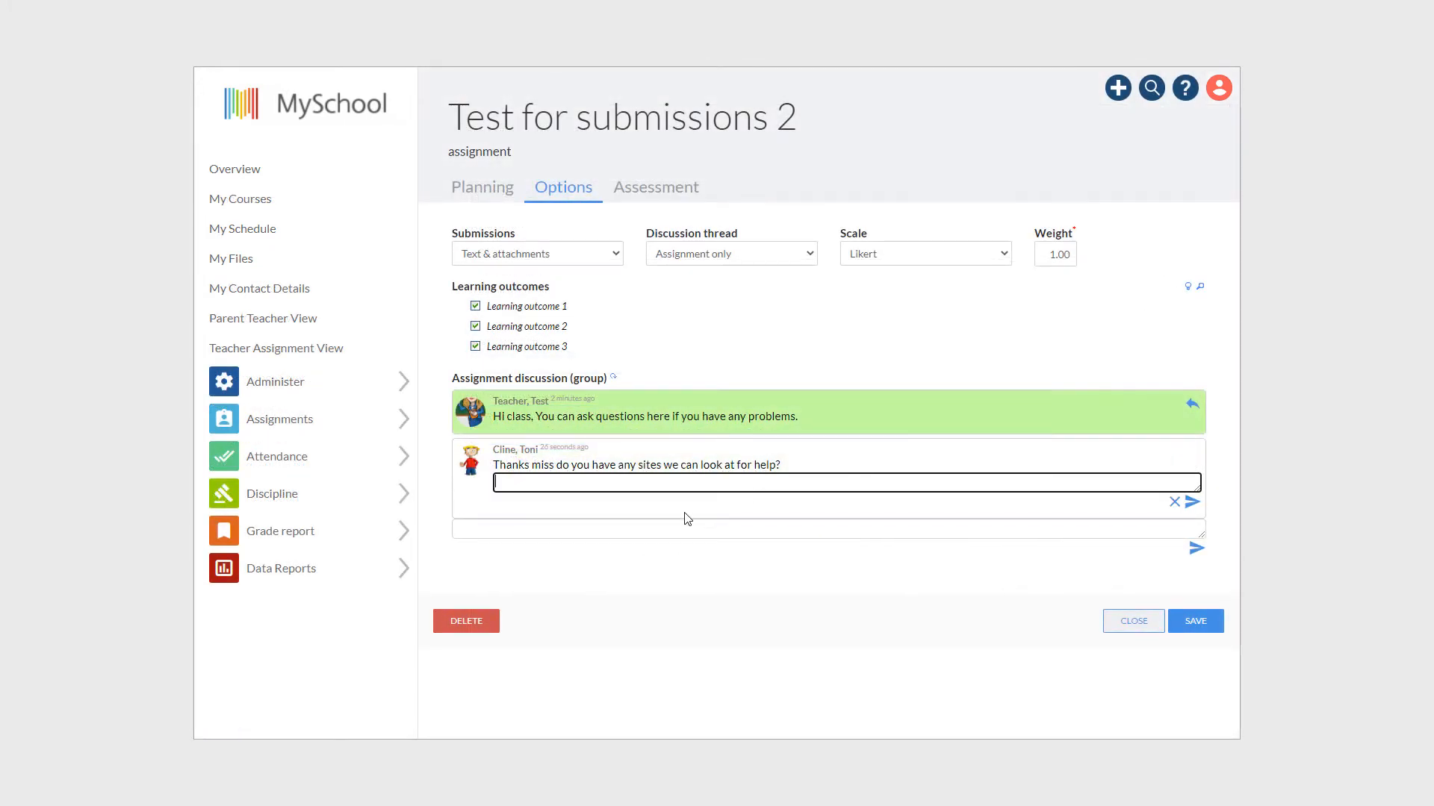
type("Ofc Toni, try looking at support.msm.io. They have some great articles and videos that can get yous tarted")
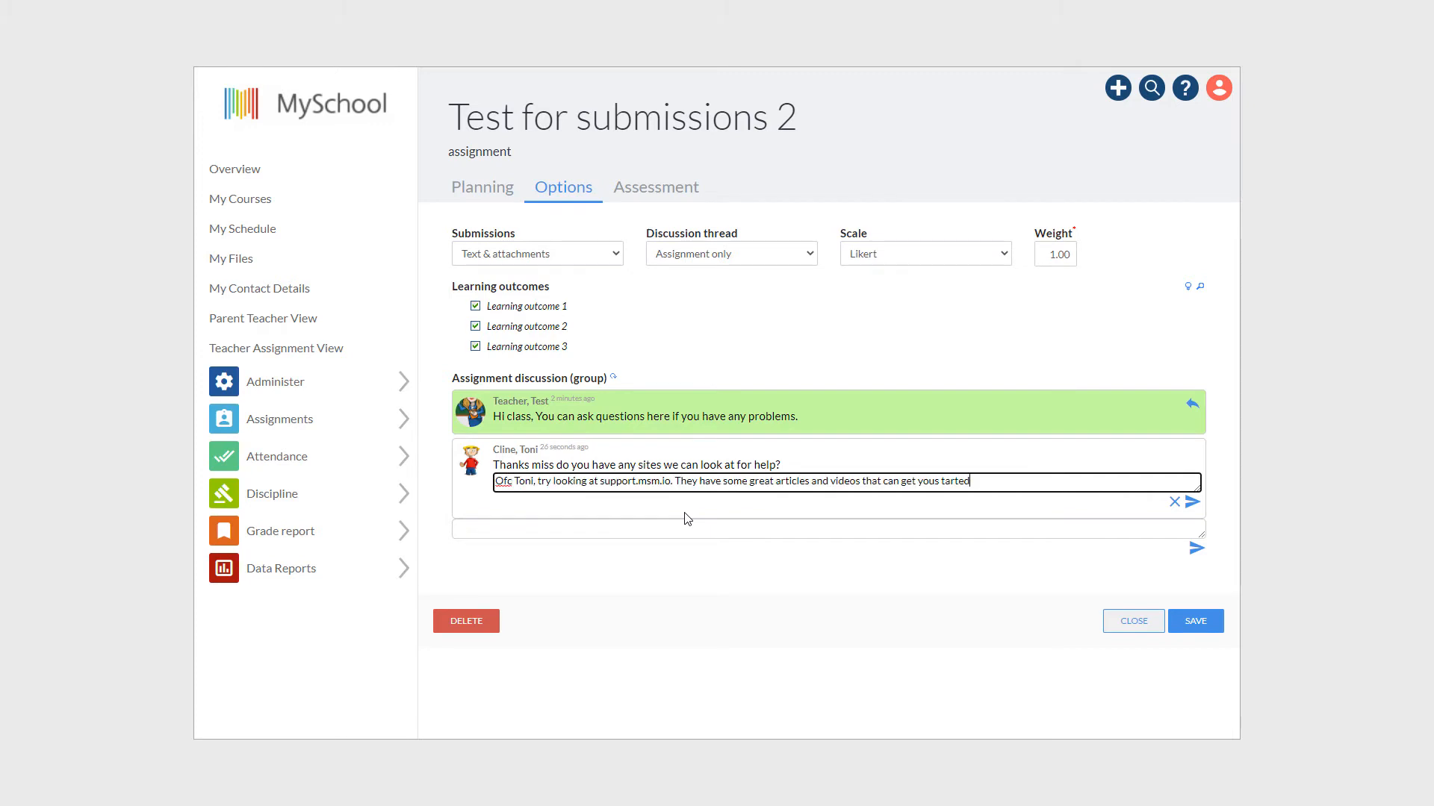
left_click(941, 483)
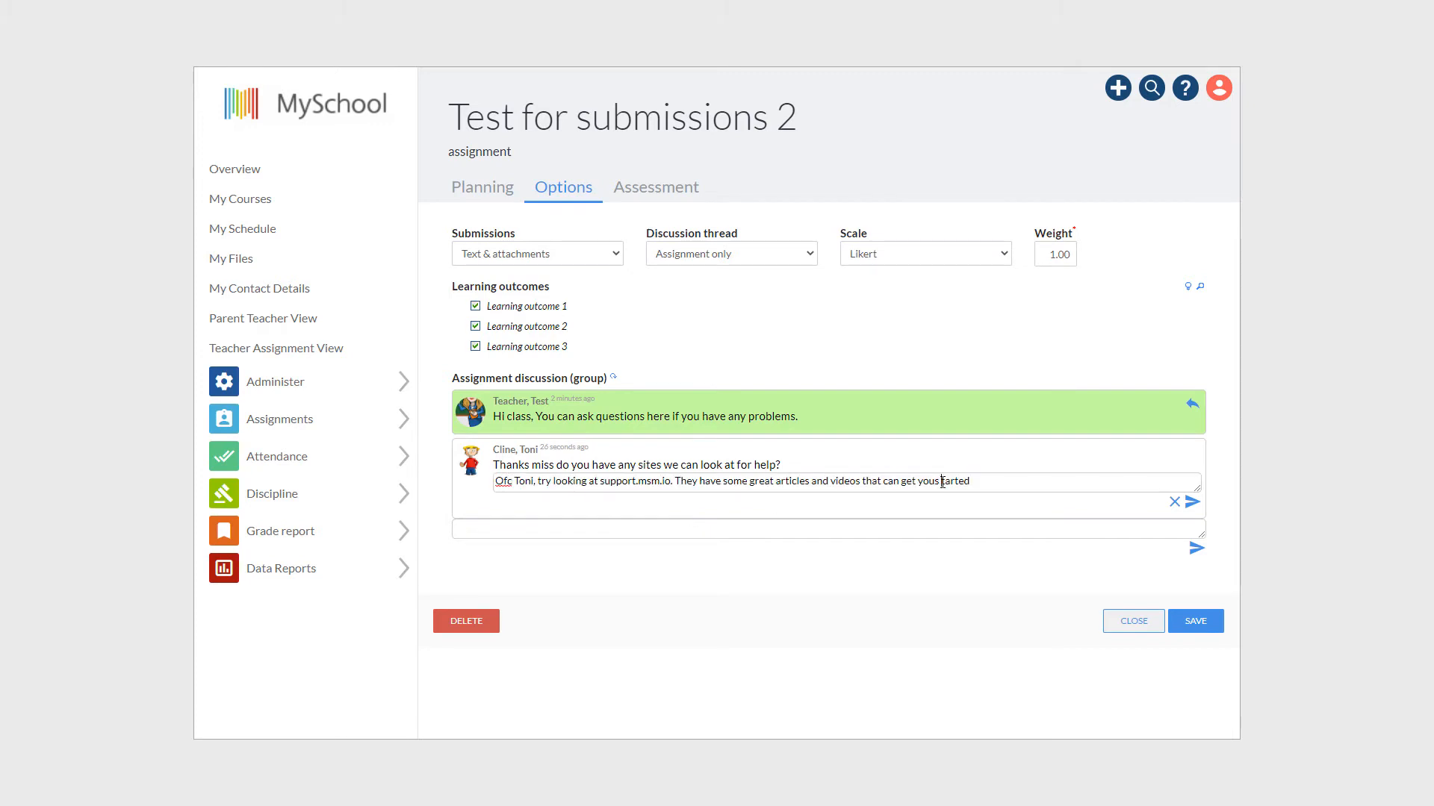
key("BackSpace")
key("Left")
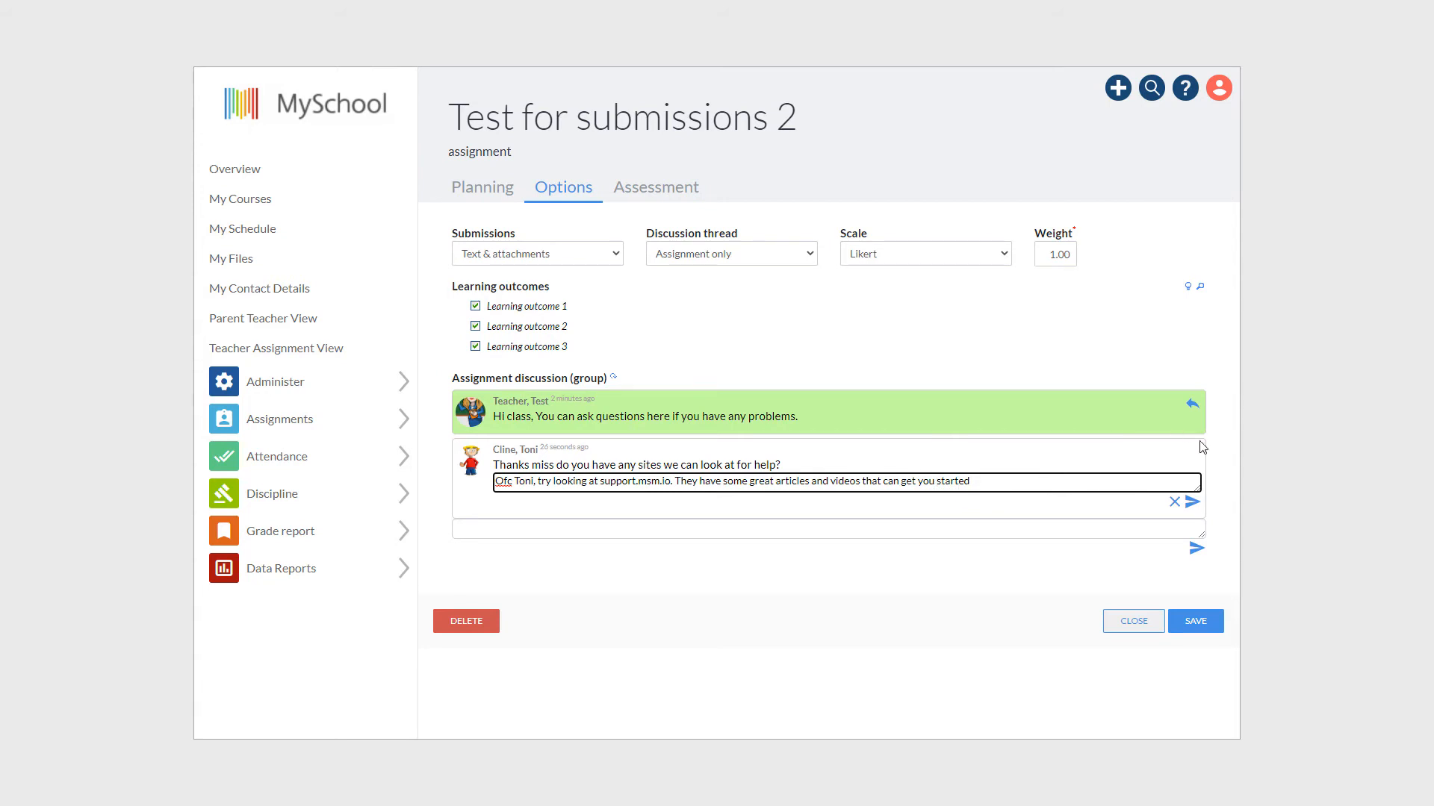
left_click(1192, 502)
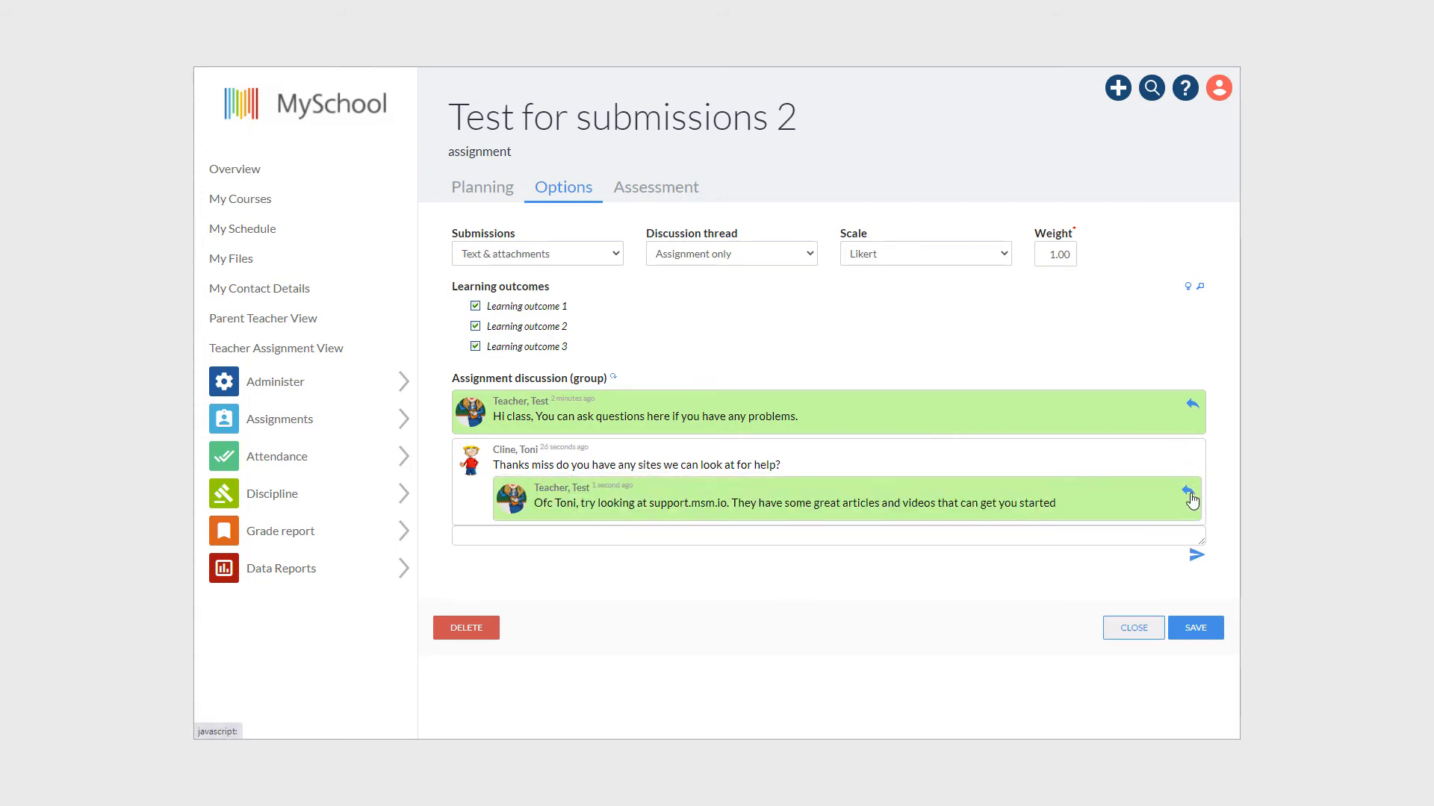
left_click(1197, 630)
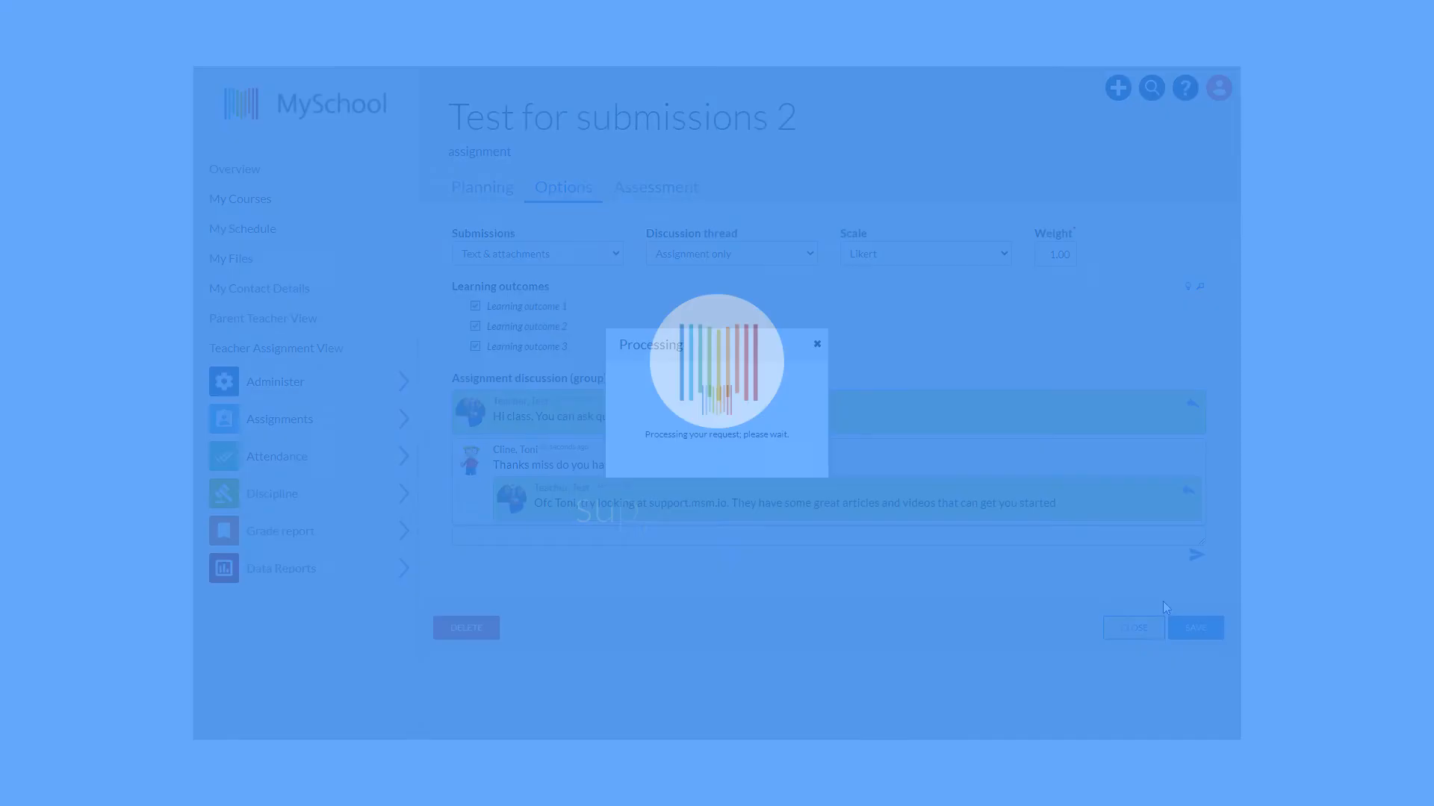